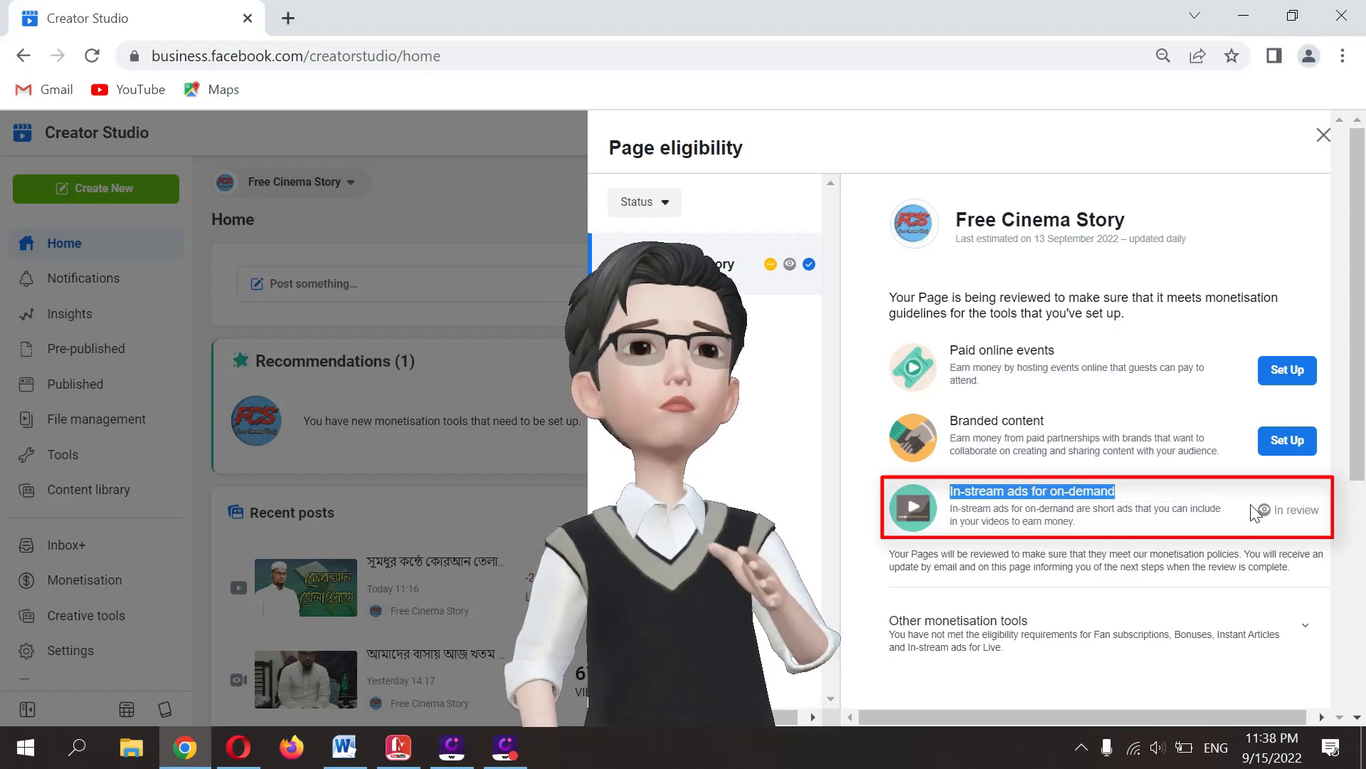
# Check the review status of In-stream ads for on-demand and expand the Other monetisation tools section.
pyautogui.moveTo(1252, 511); pyautogui.dragTo(1341, 512)
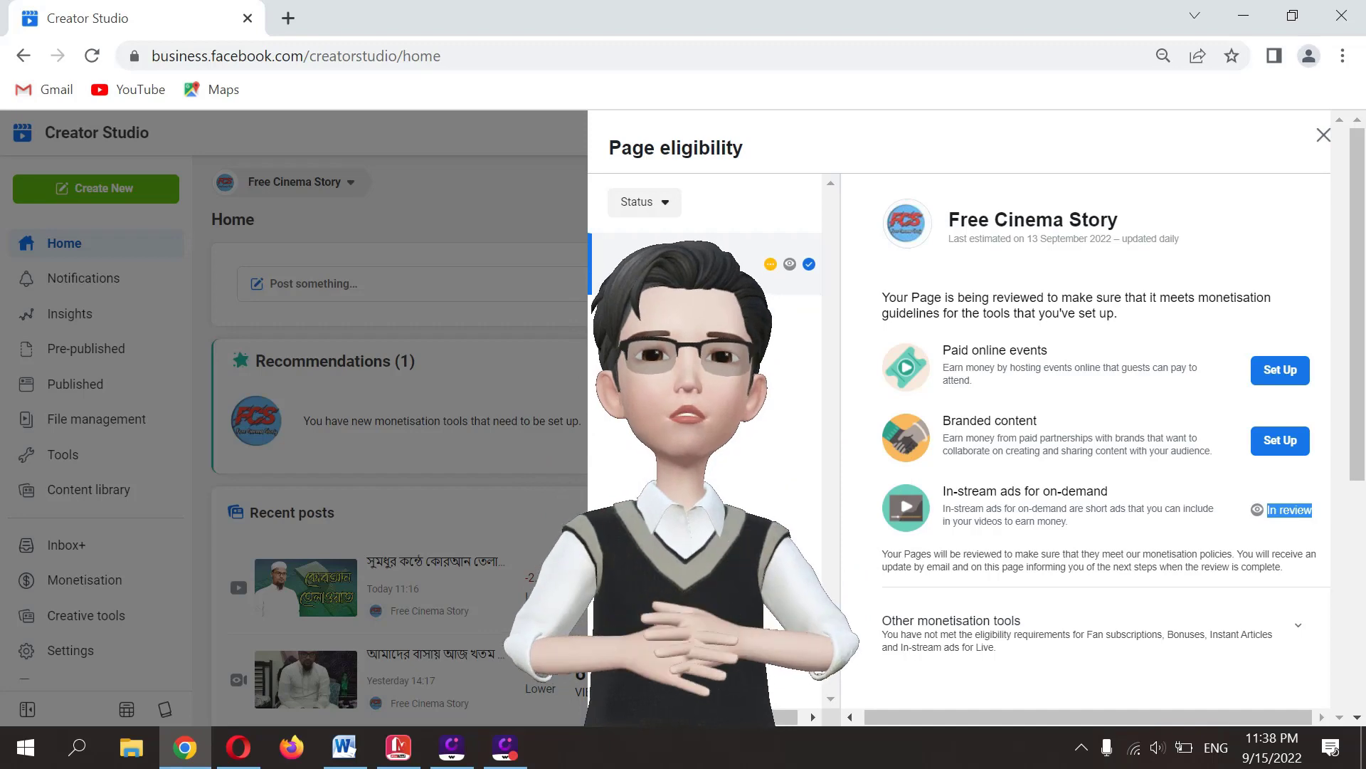
pyautogui.scroll(-5, 1114, 404)
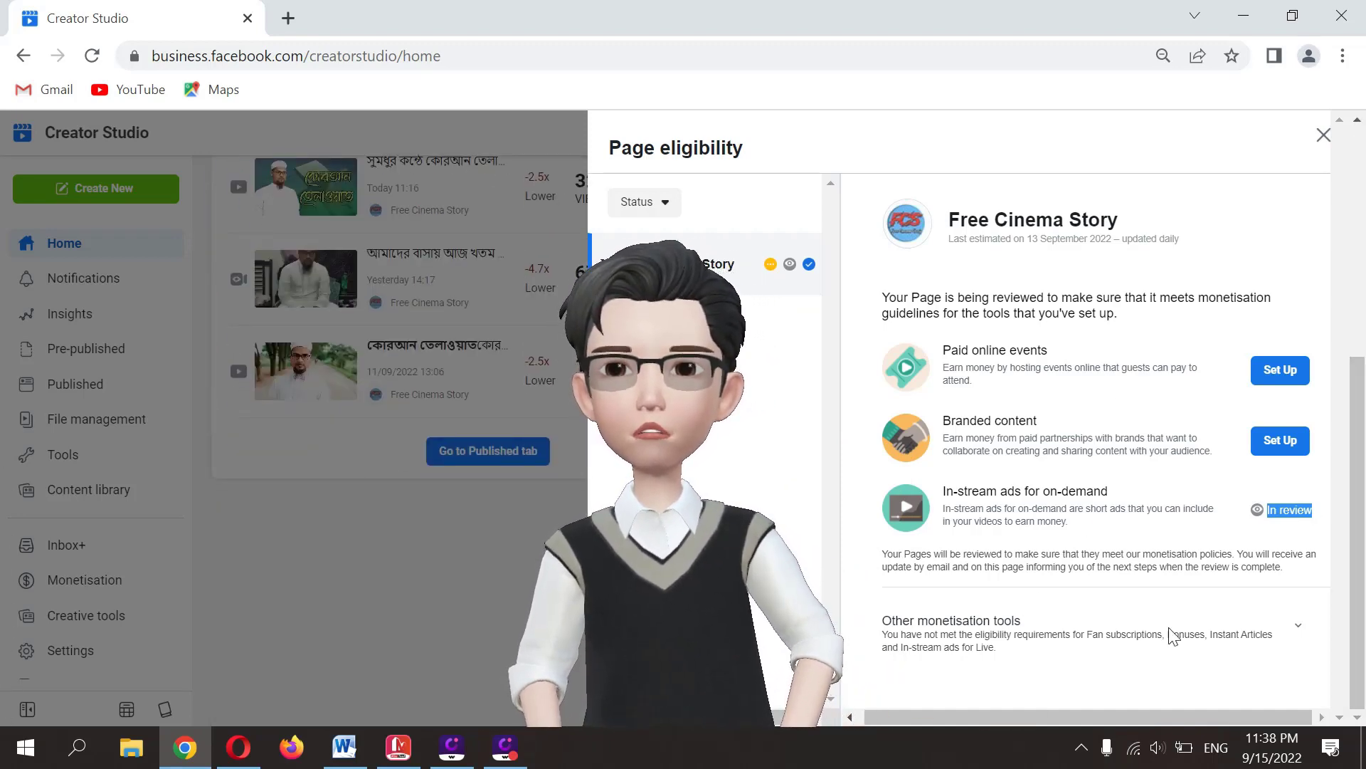
pyautogui.click(1297, 627)
pyautogui.scroll(-3, 1138, 569)
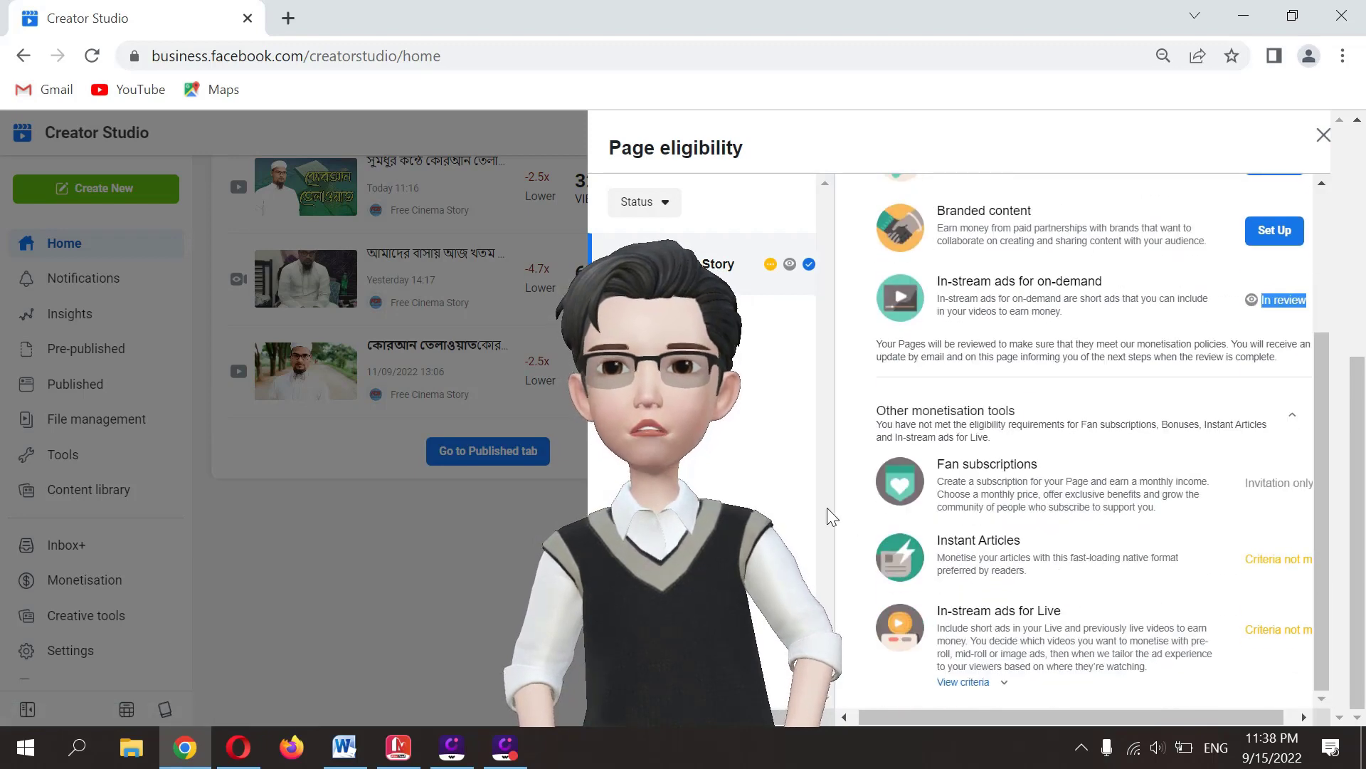
pyautogui.scroll(1, 1075, 571)
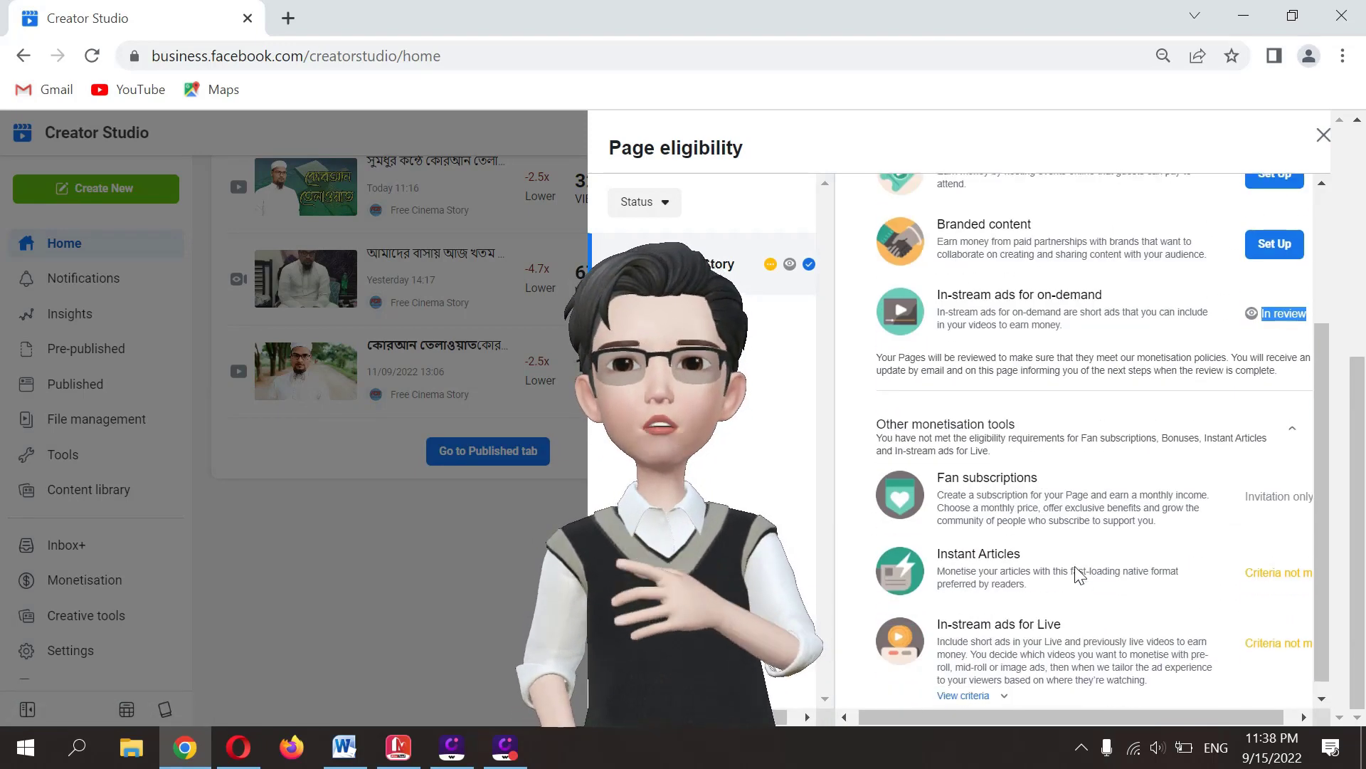
pyautogui.scroll(-1, 1075, 571)
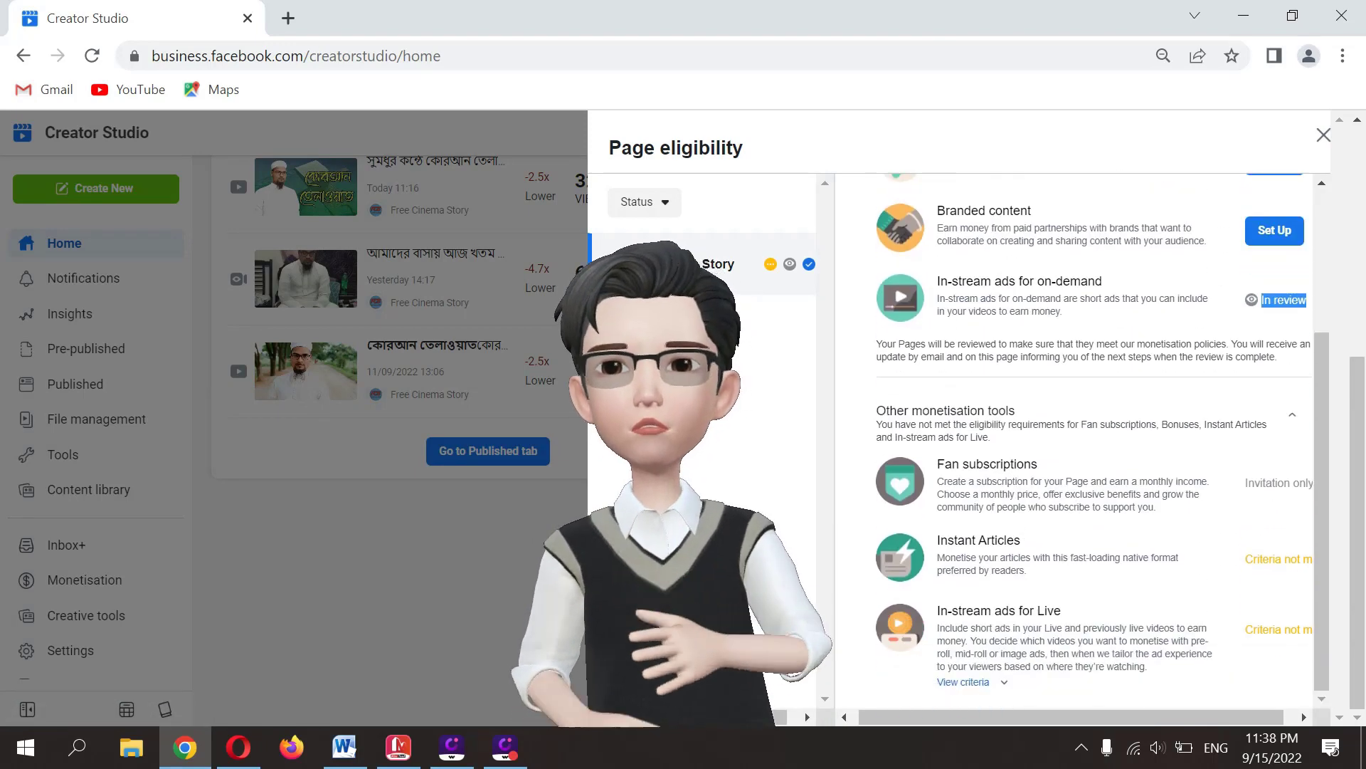
# Expand the criteria for In-stream ads for Live and examine the followers, eligible minutes and active videos requirements.
pyautogui.click(989, 683)
pyautogui.scroll(-6, 1016, 532)
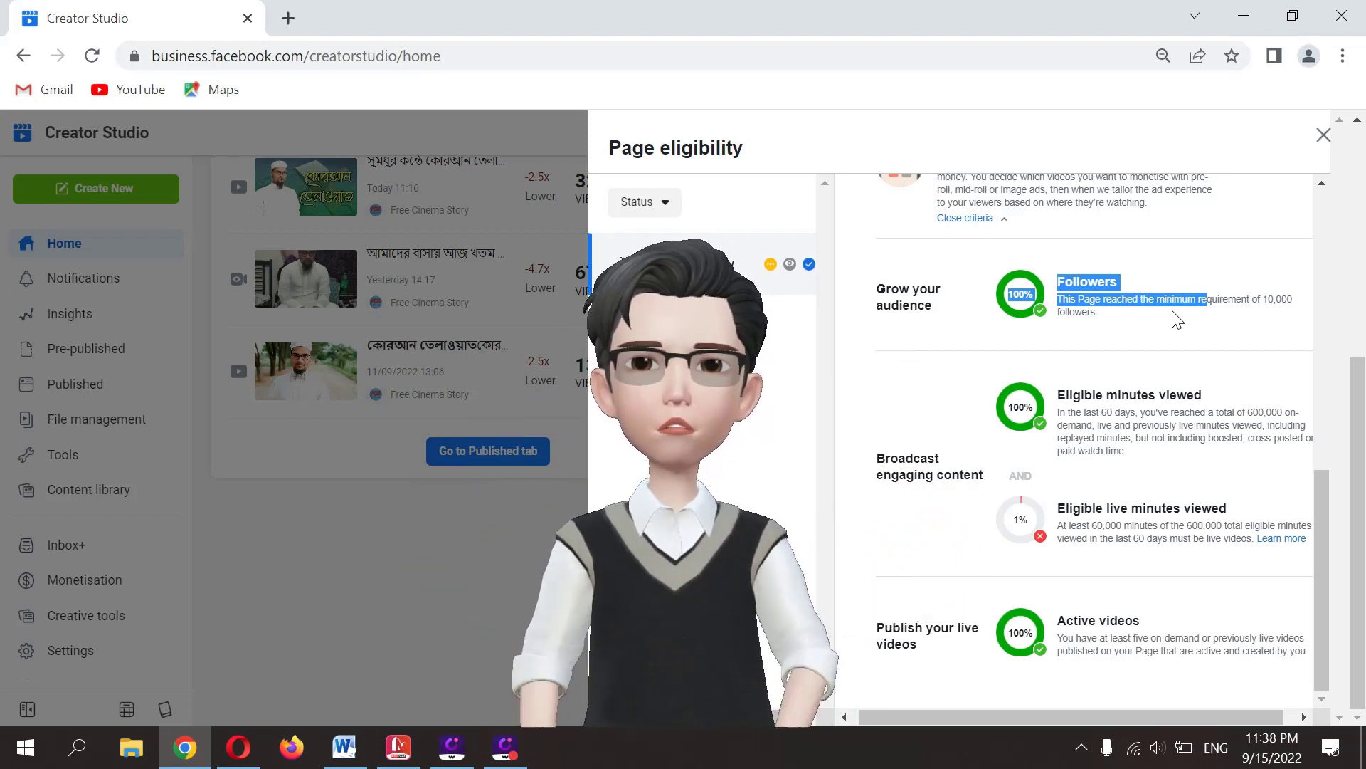
pyautogui.moveTo(1056, 393); pyautogui.dragTo(1322, 427)
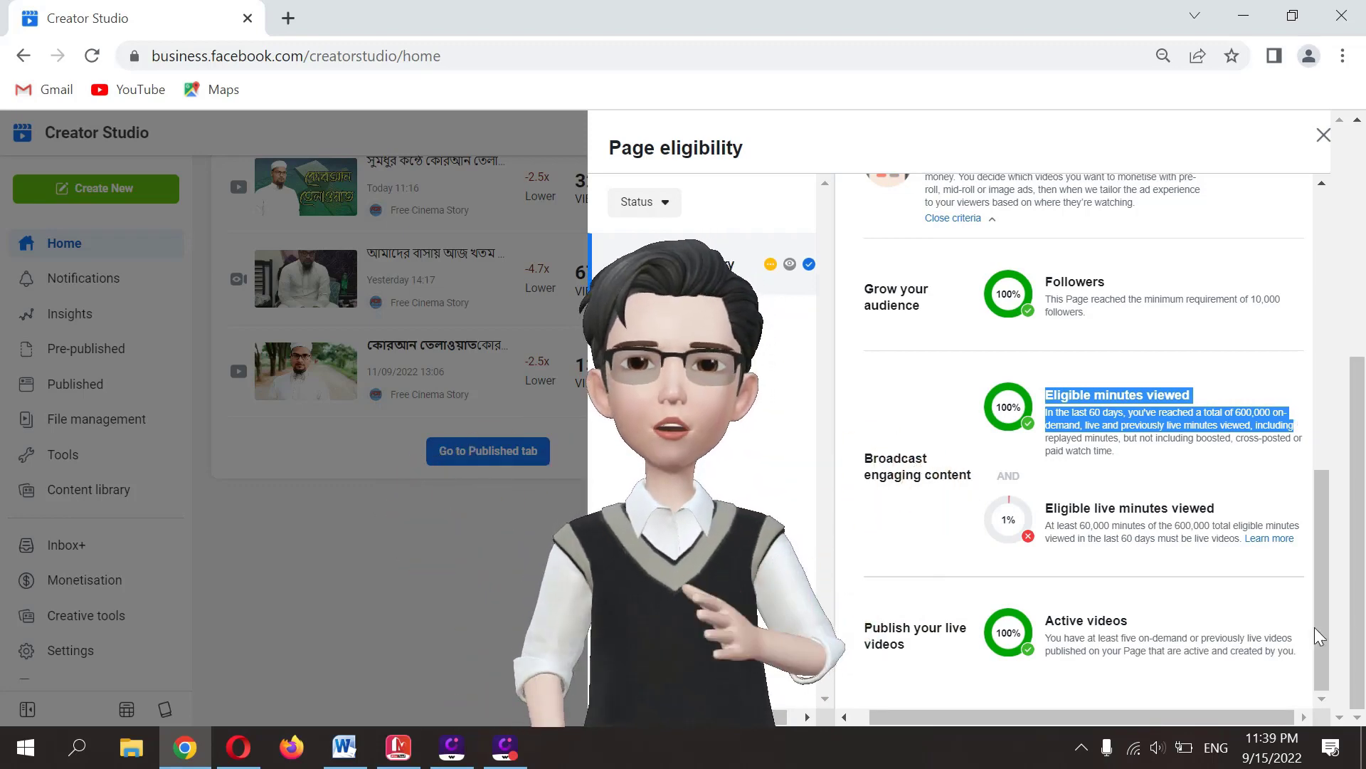
pyautogui.moveTo(1042, 619); pyautogui.dragTo(1214, 633)
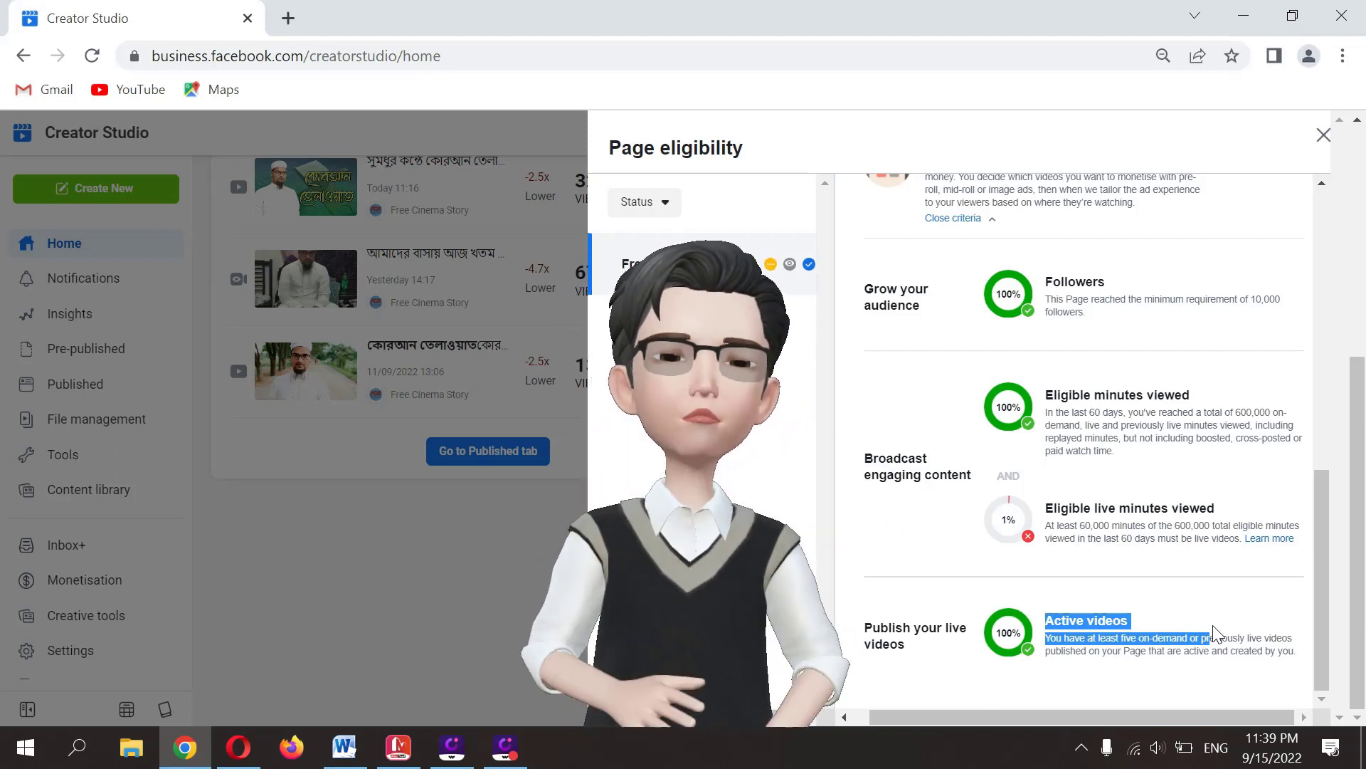
# Close the Page eligibility overview and open the Policy issues page under Monetisation.
pyautogui.click(423, 602)
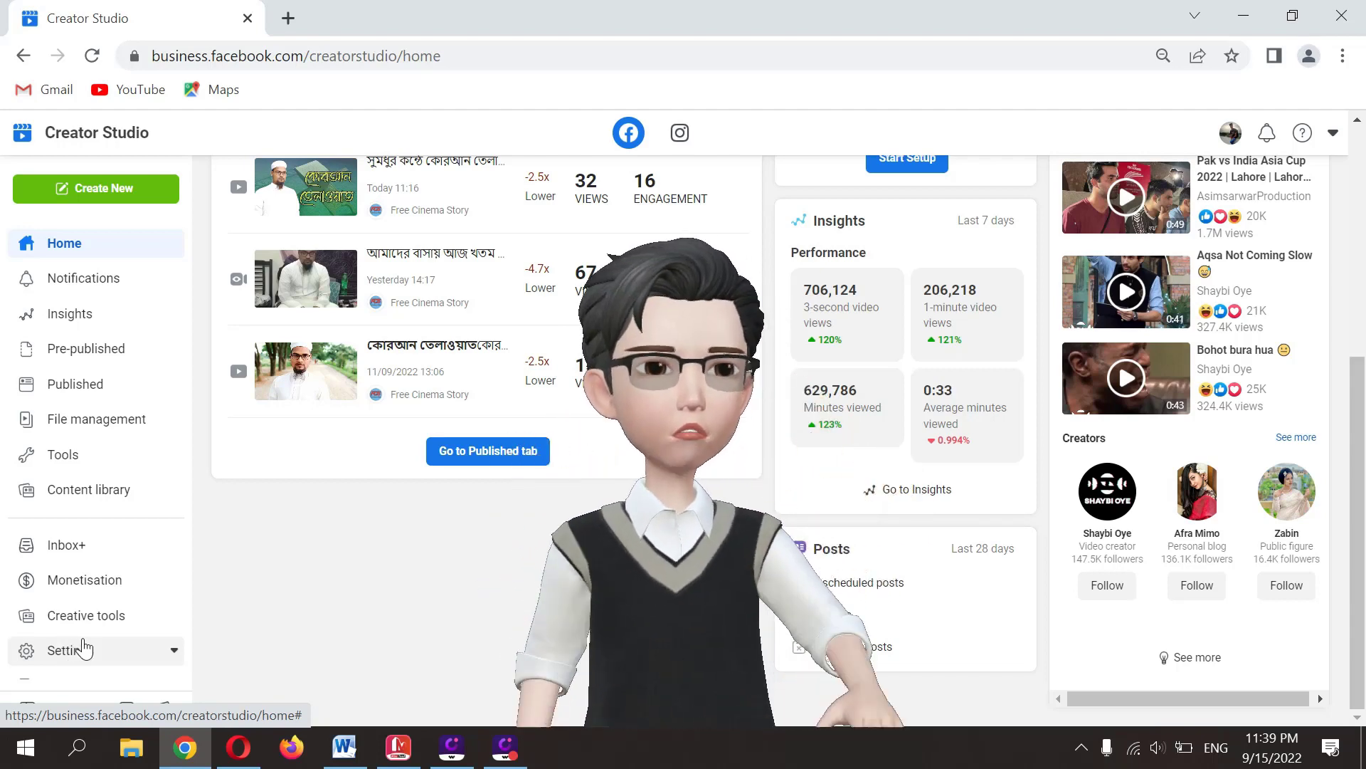
pyautogui.scroll(-1, 84, 649)
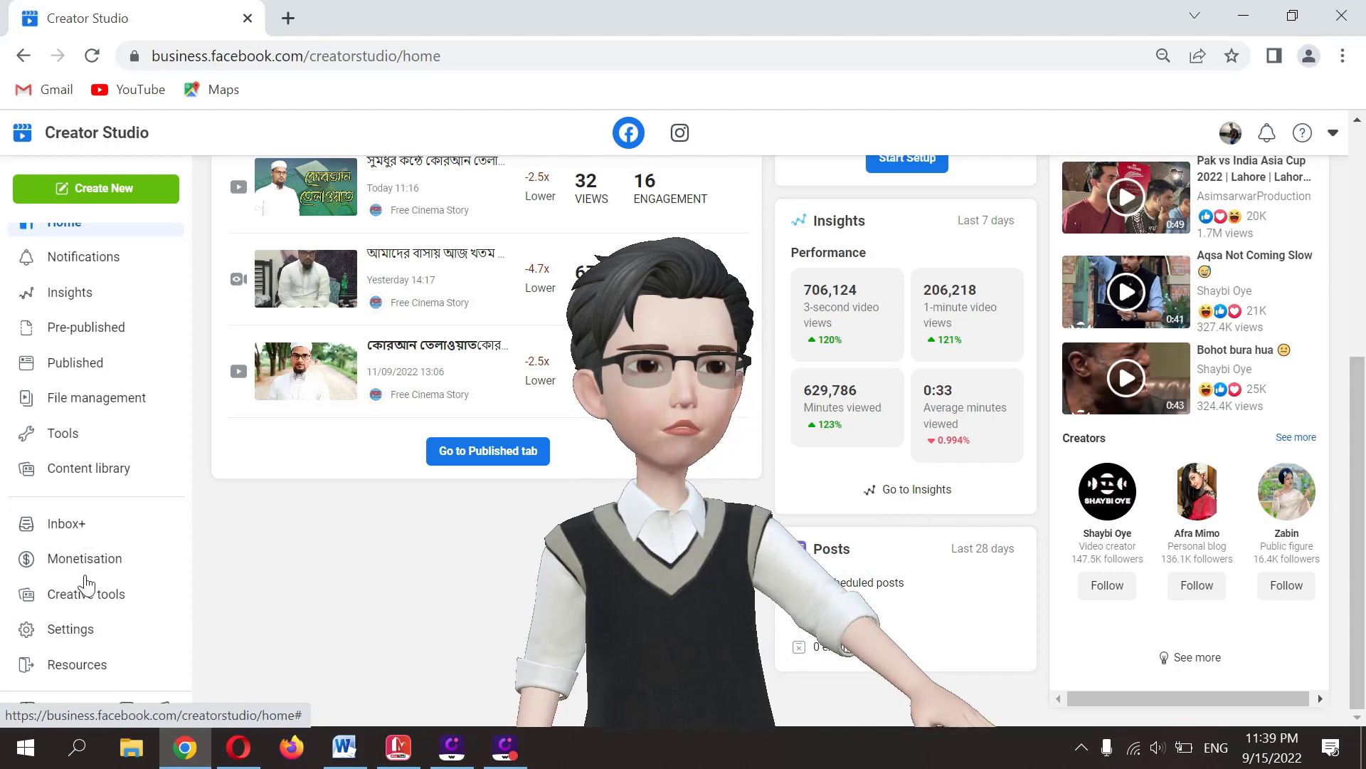
pyautogui.click(169, 565)
pyautogui.scroll(-2, 106, 655)
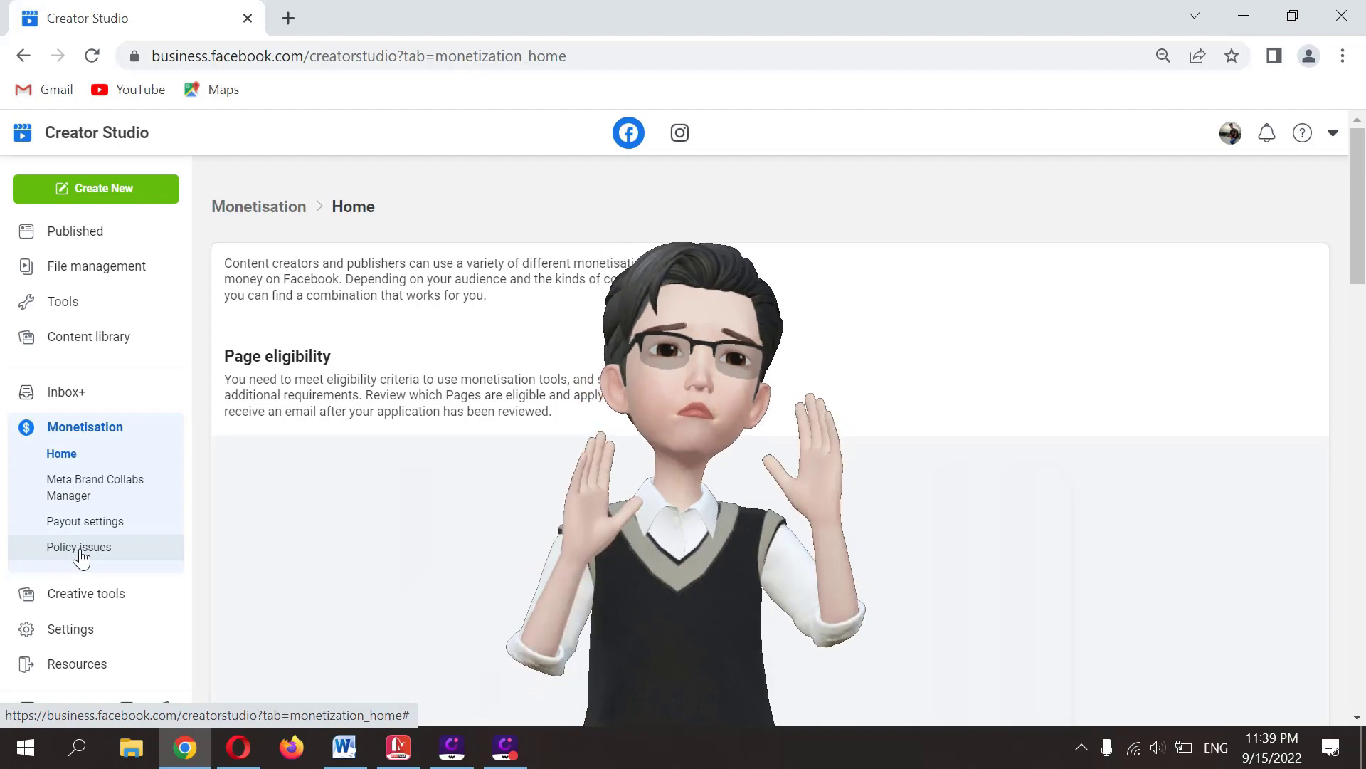
pyautogui.click(79, 549)
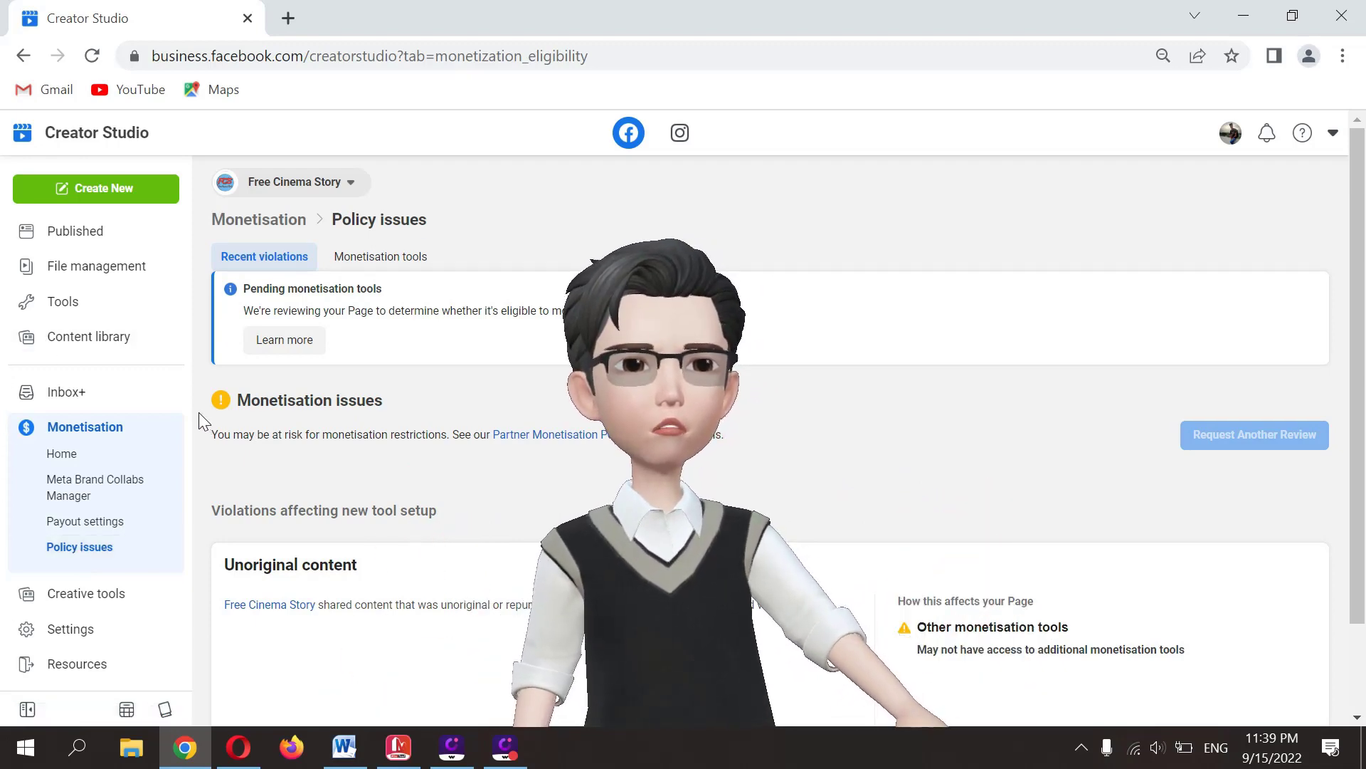
# Examine the monetisation issues notice, the unoriginal content violation with its effect on the Page, and the pending monetisation tools notice.
pyautogui.moveTo(201, 413); pyautogui.dragTo(695, 443)
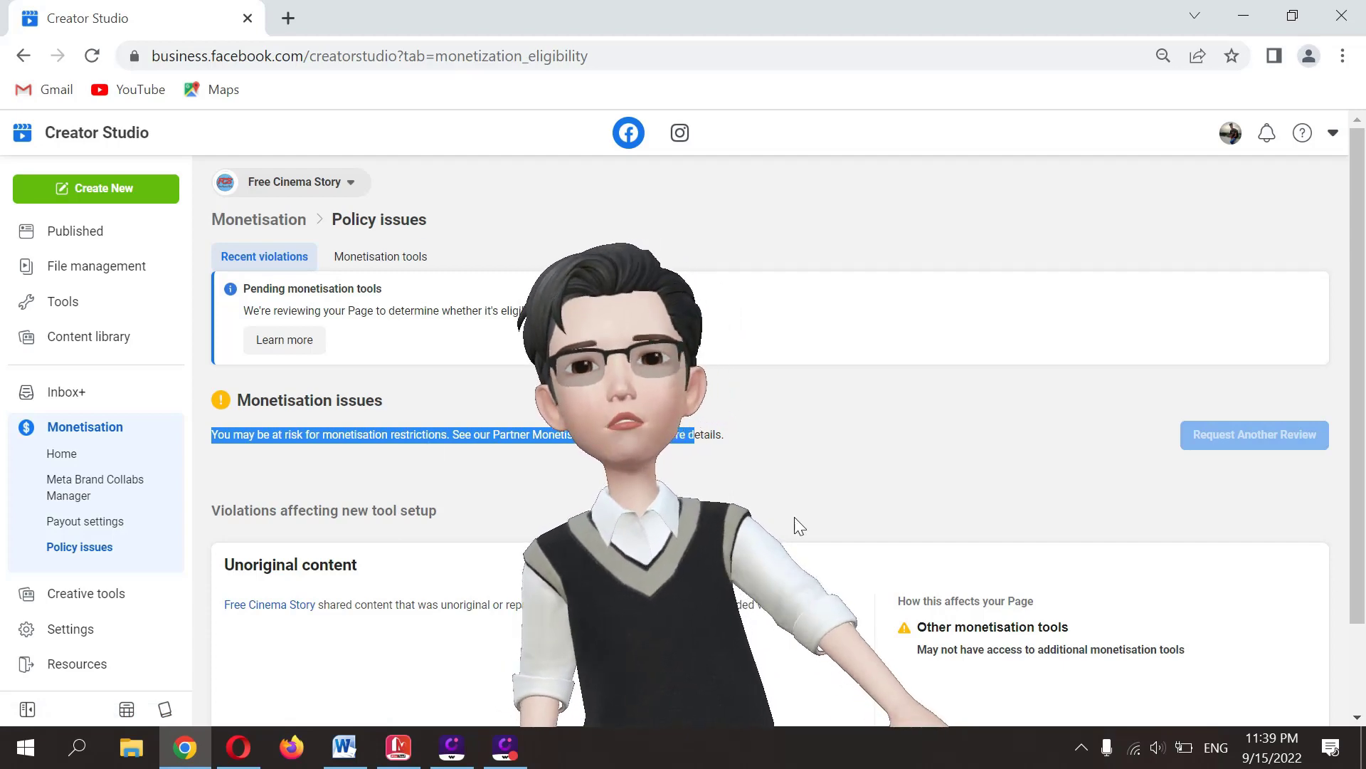
pyautogui.click(943, 636)
pyautogui.tripleClick(943, 635)
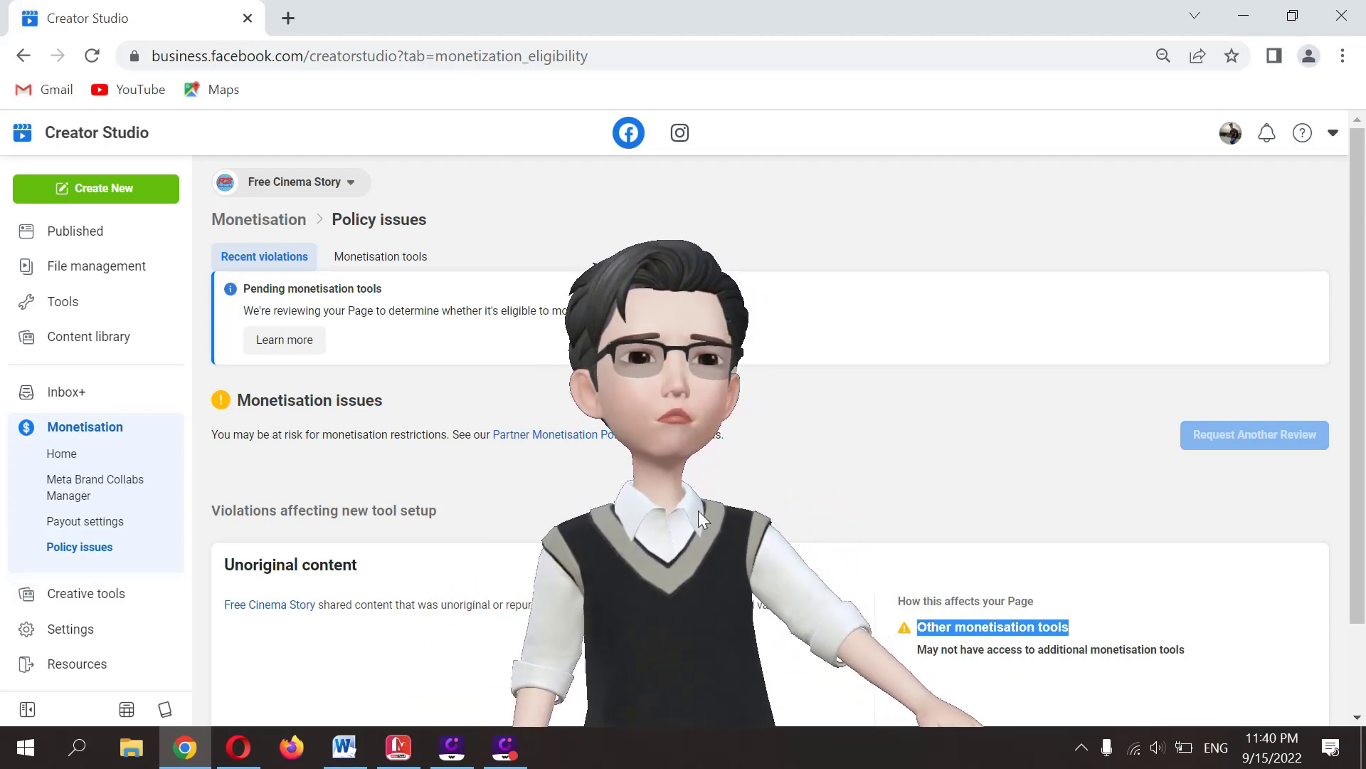
pyautogui.moveTo(211, 565); pyautogui.dragTo(629, 629)
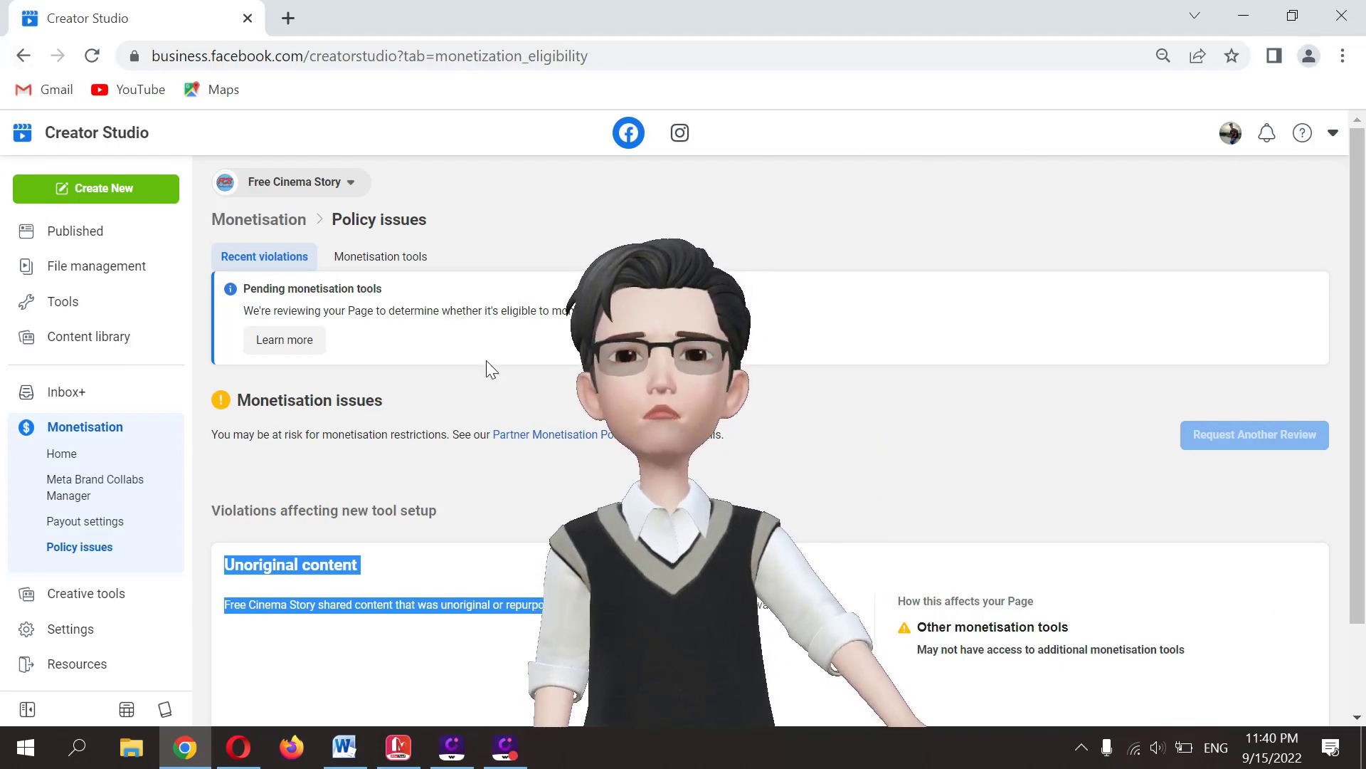
pyautogui.moveTo(242, 289); pyautogui.dragTo(310, 288)
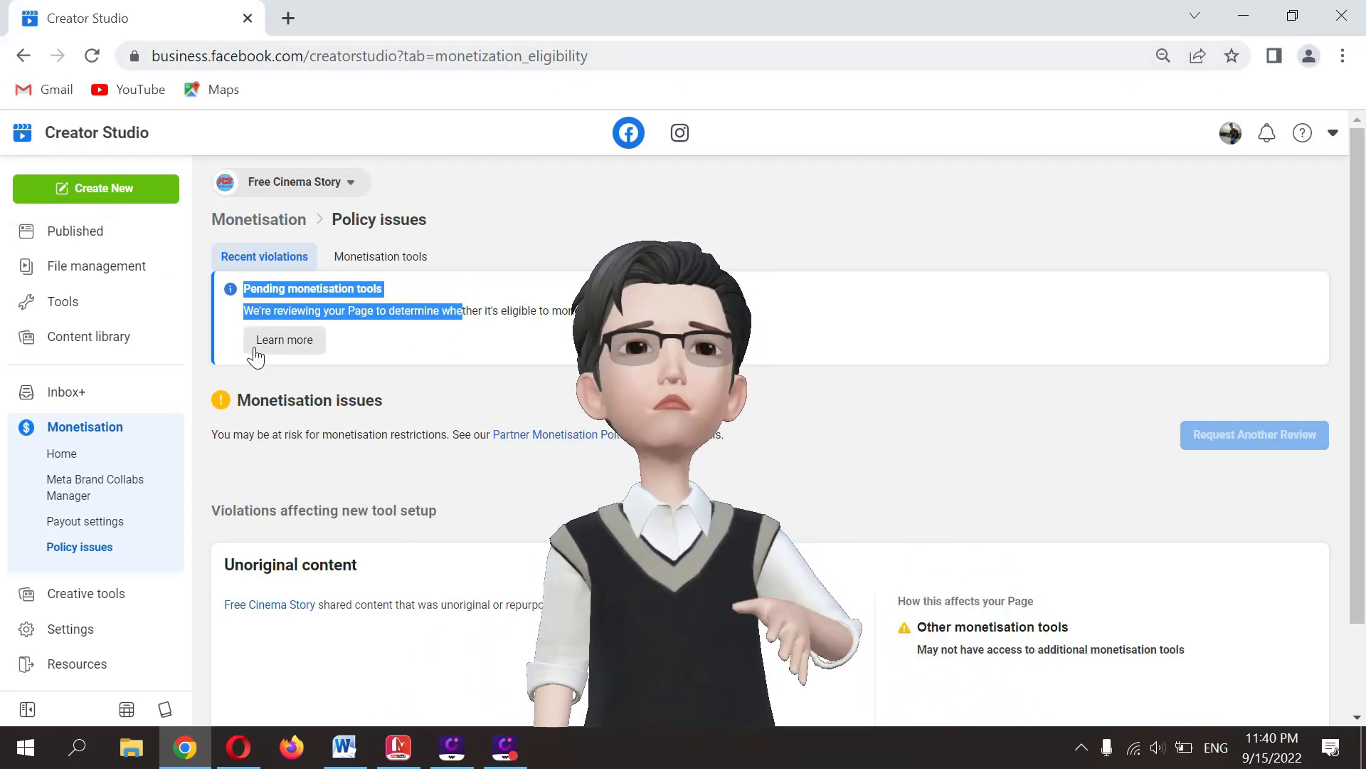
# Return to the Creator Studio home page and reopen Page eligibility from the monetisation setup.
pyautogui.scroll(2, 91, 518)
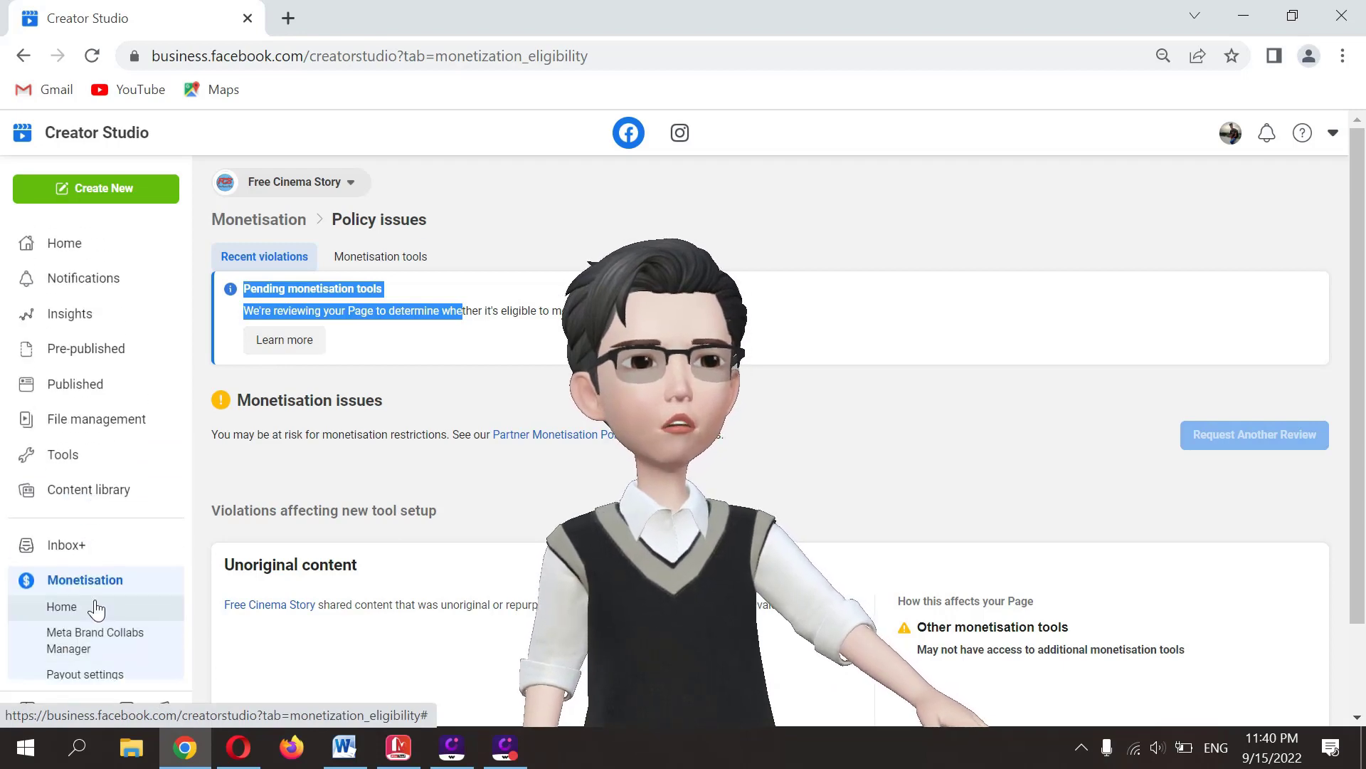
pyautogui.click(82, 260)
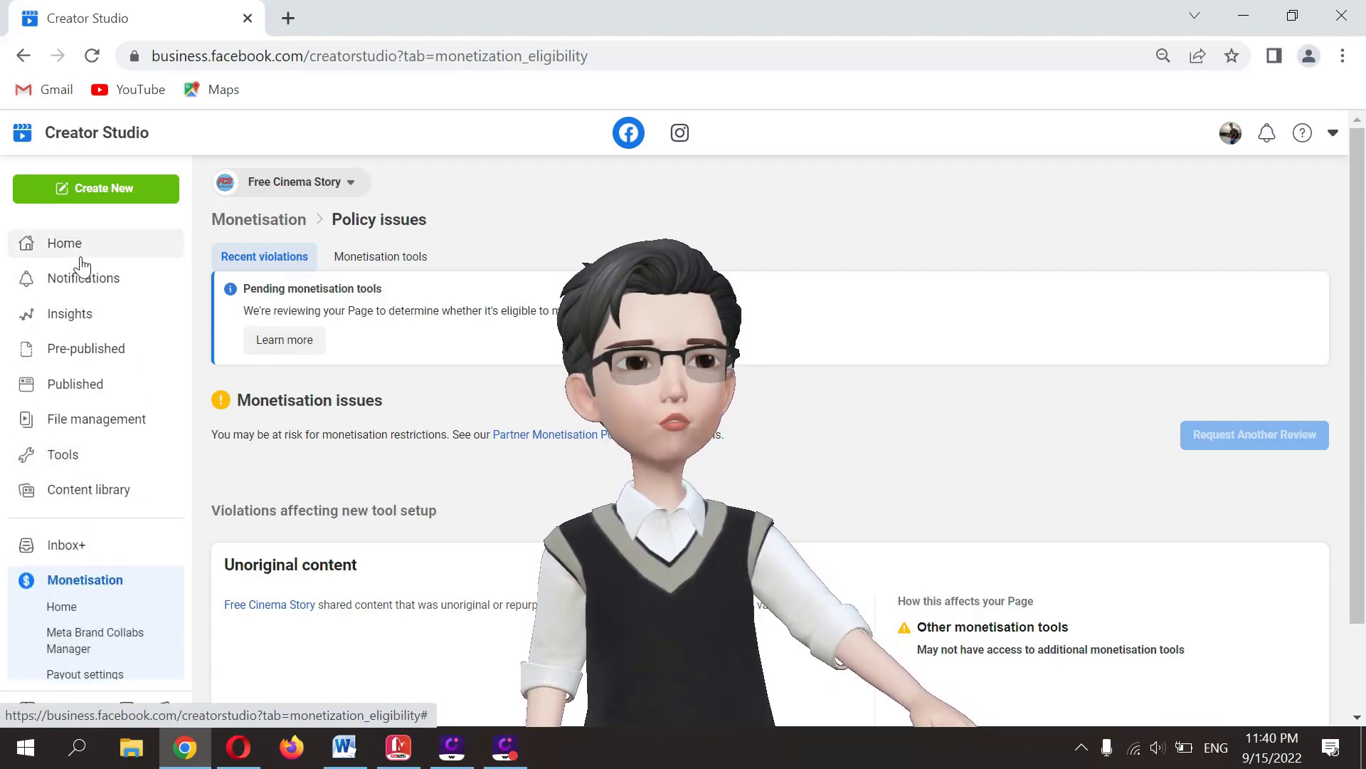
pyautogui.click(81, 245)
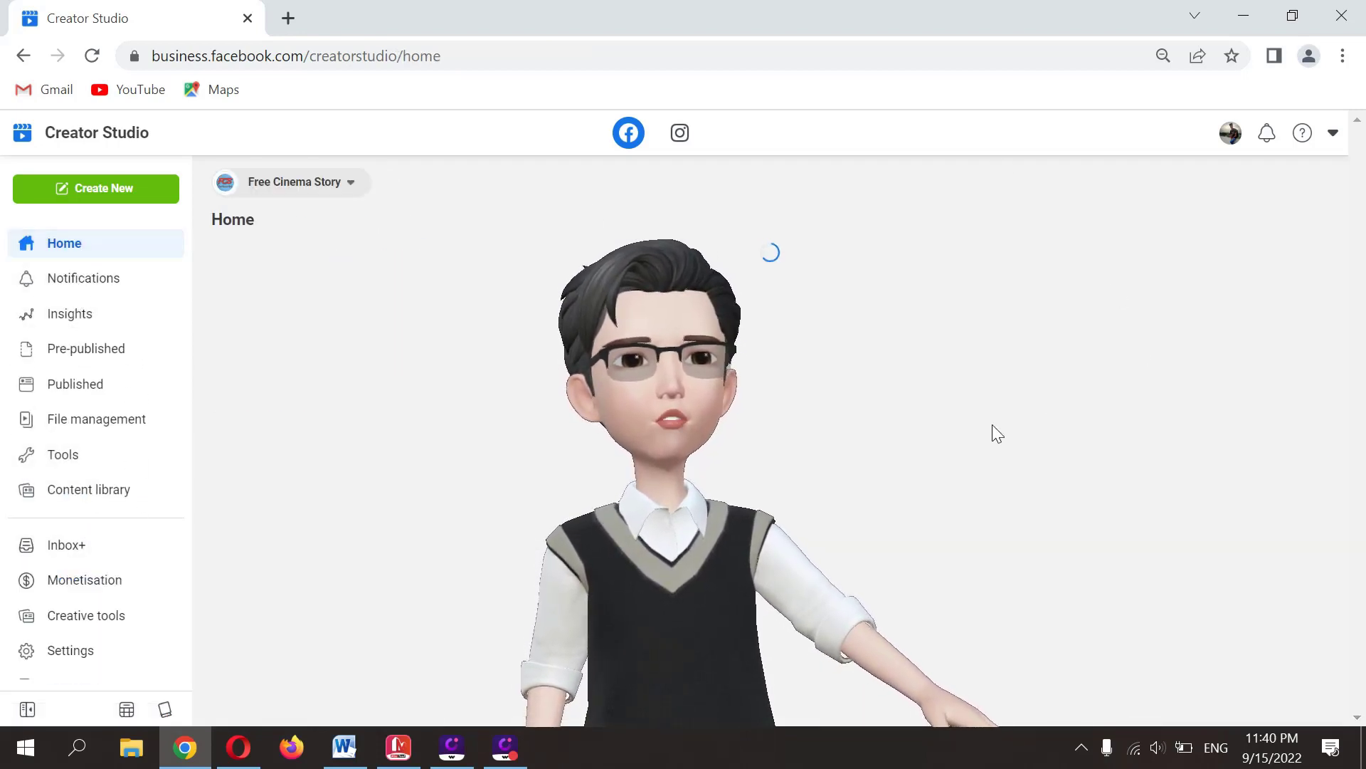
pyautogui.click(908, 559)
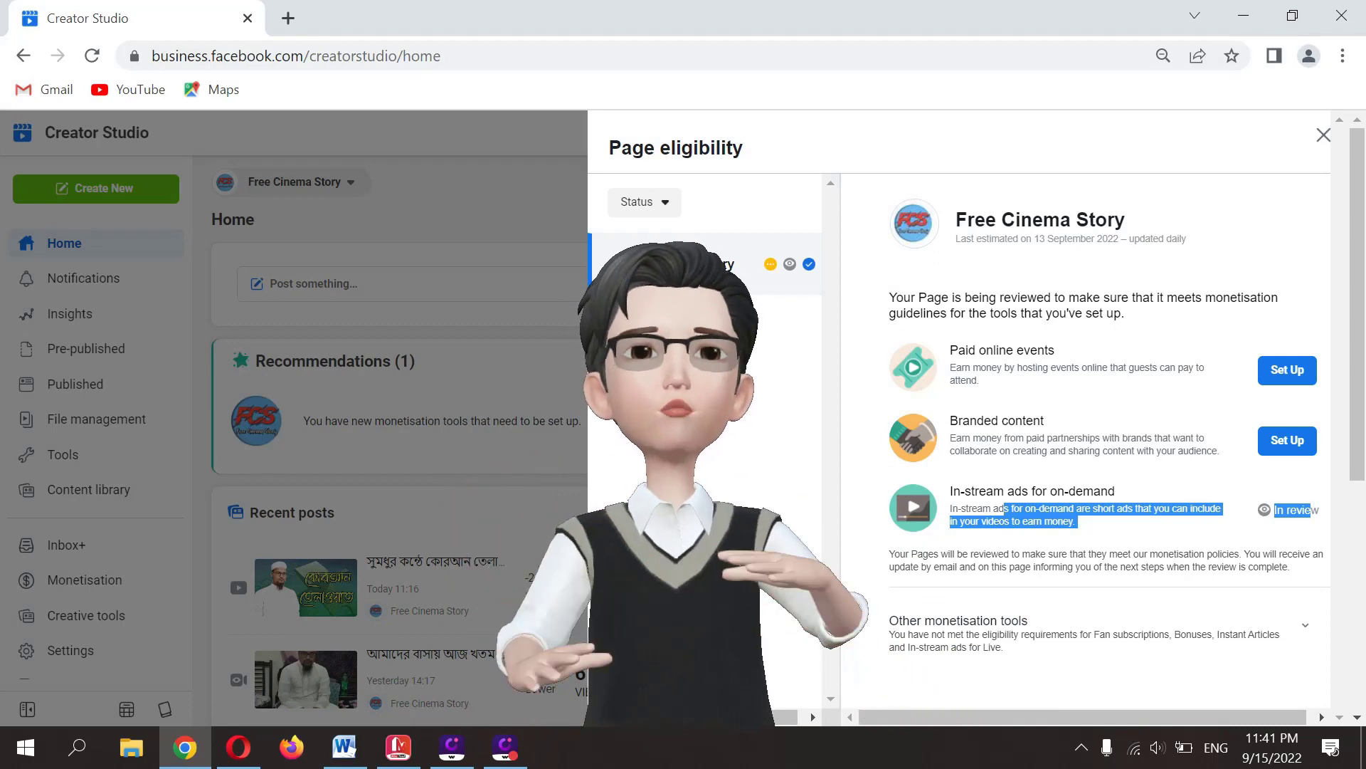
# Close the Page eligibility overview and open the Page quality page through the Creator Studio settings.
pyautogui.click(343, 438)
pyautogui.scroll(-1, 54, 647)
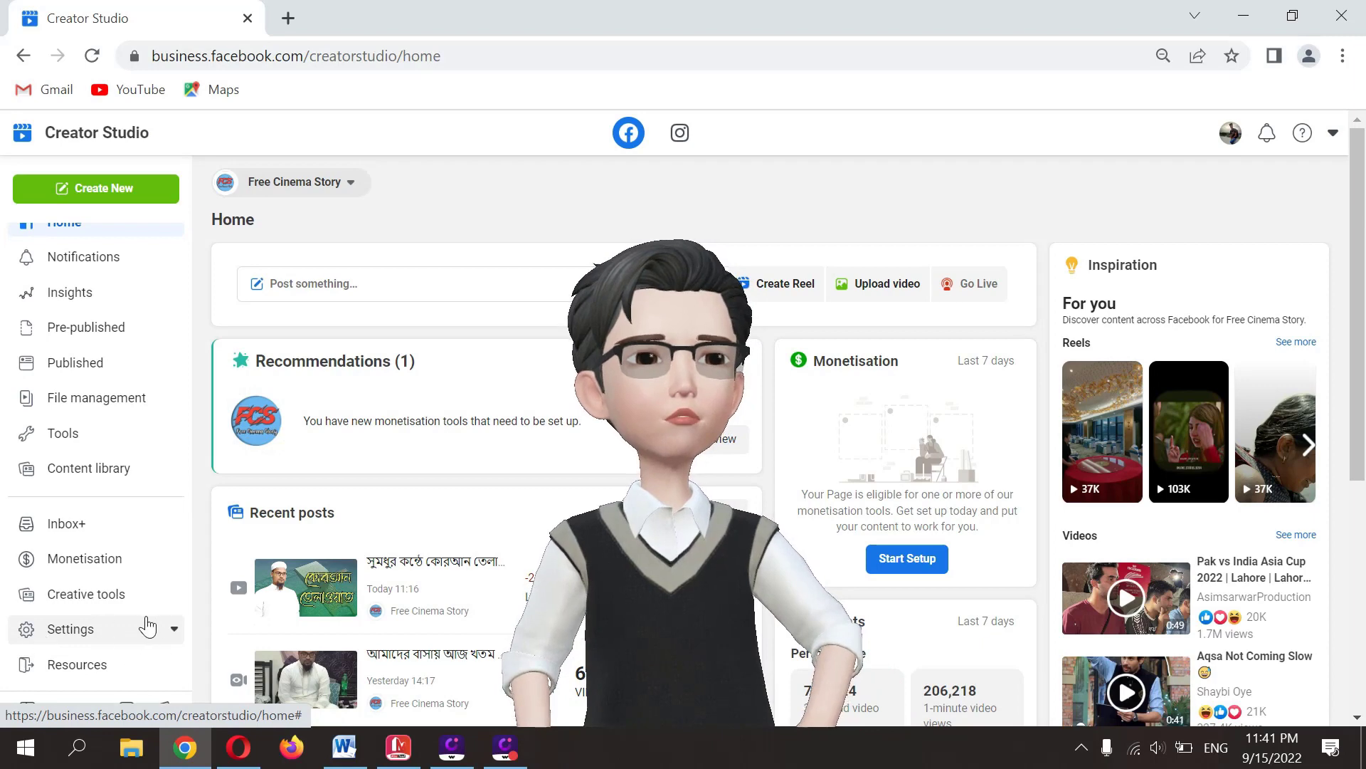
pyautogui.click(168, 635)
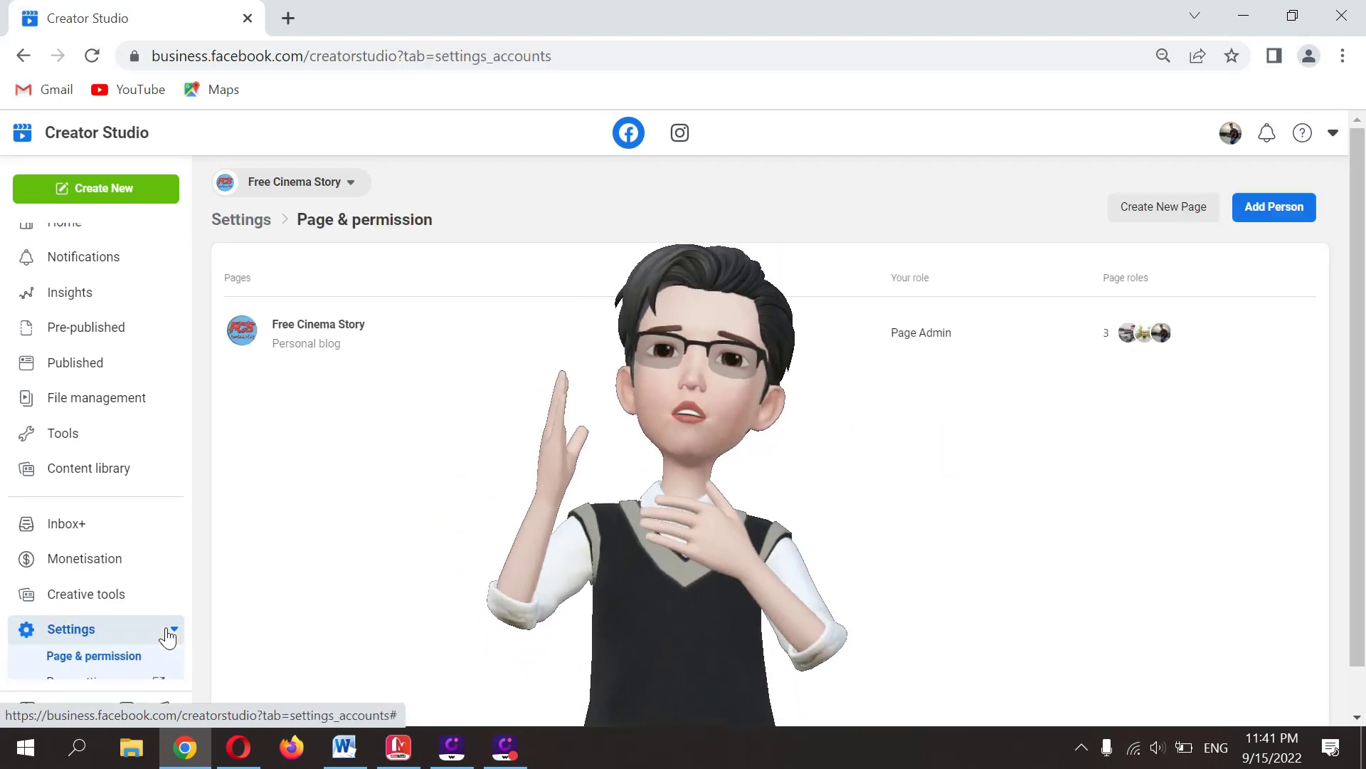
pyautogui.scroll(-1, 164, 633)
pyautogui.click(139, 618)
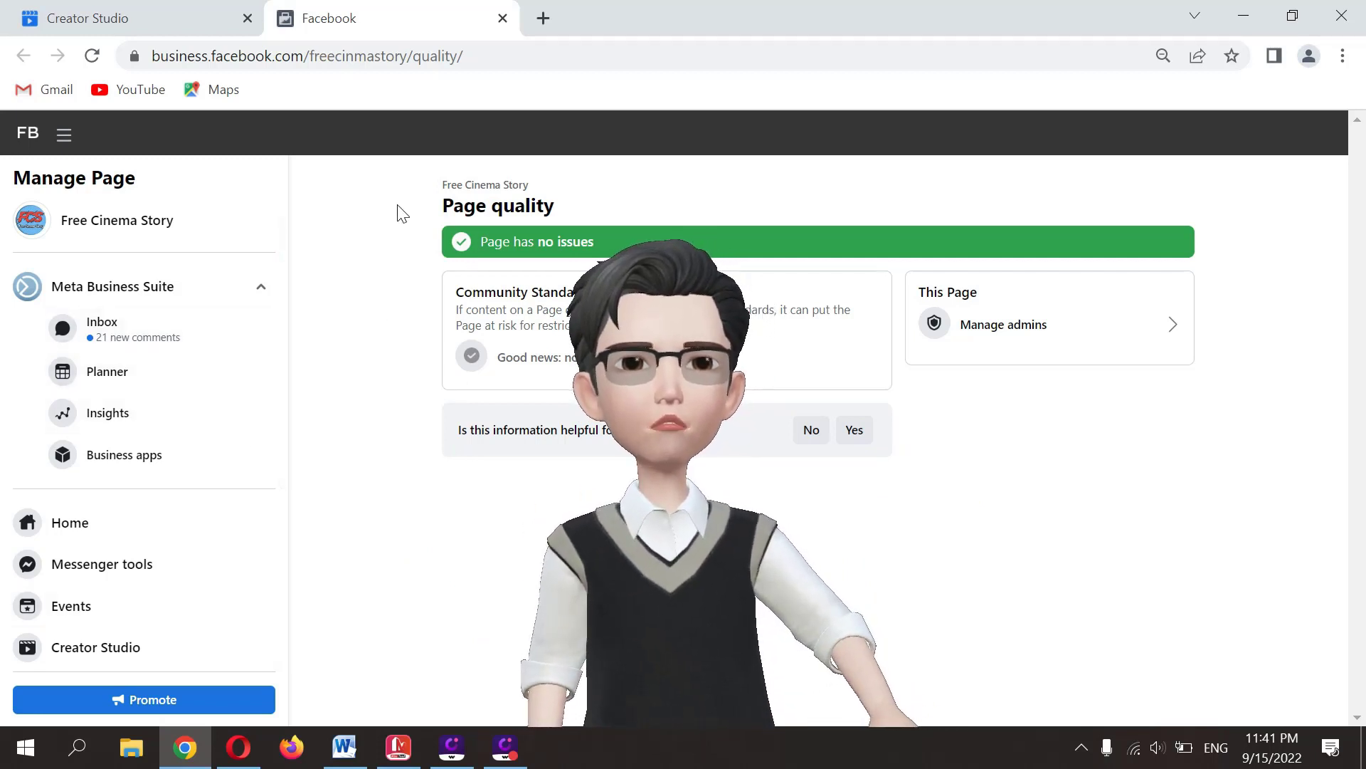
# Look over the Page quality page, then open Creator Studio from the Manage Page options.
pyautogui.moveTo(397, 211); pyautogui.dragTo(541, 215)
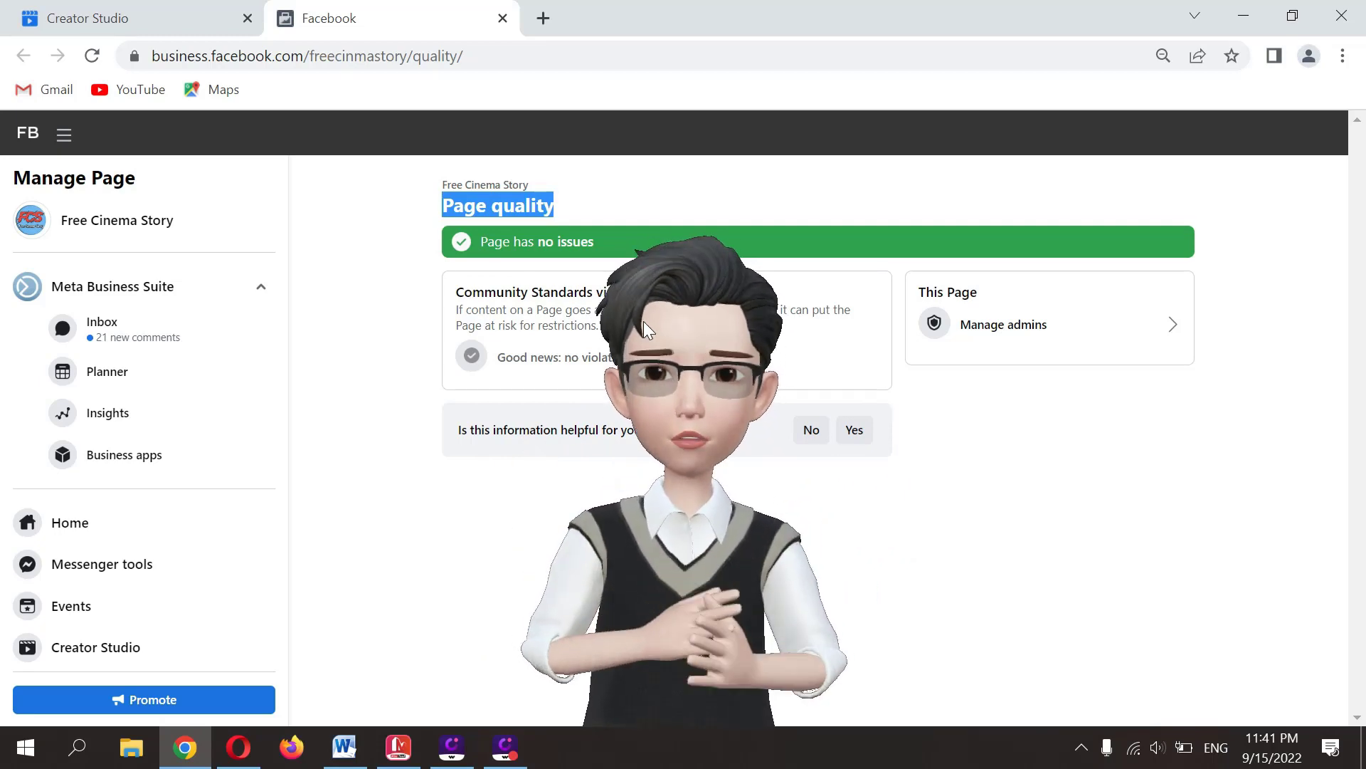
pyautogui.scroll(-4, 122, 512)
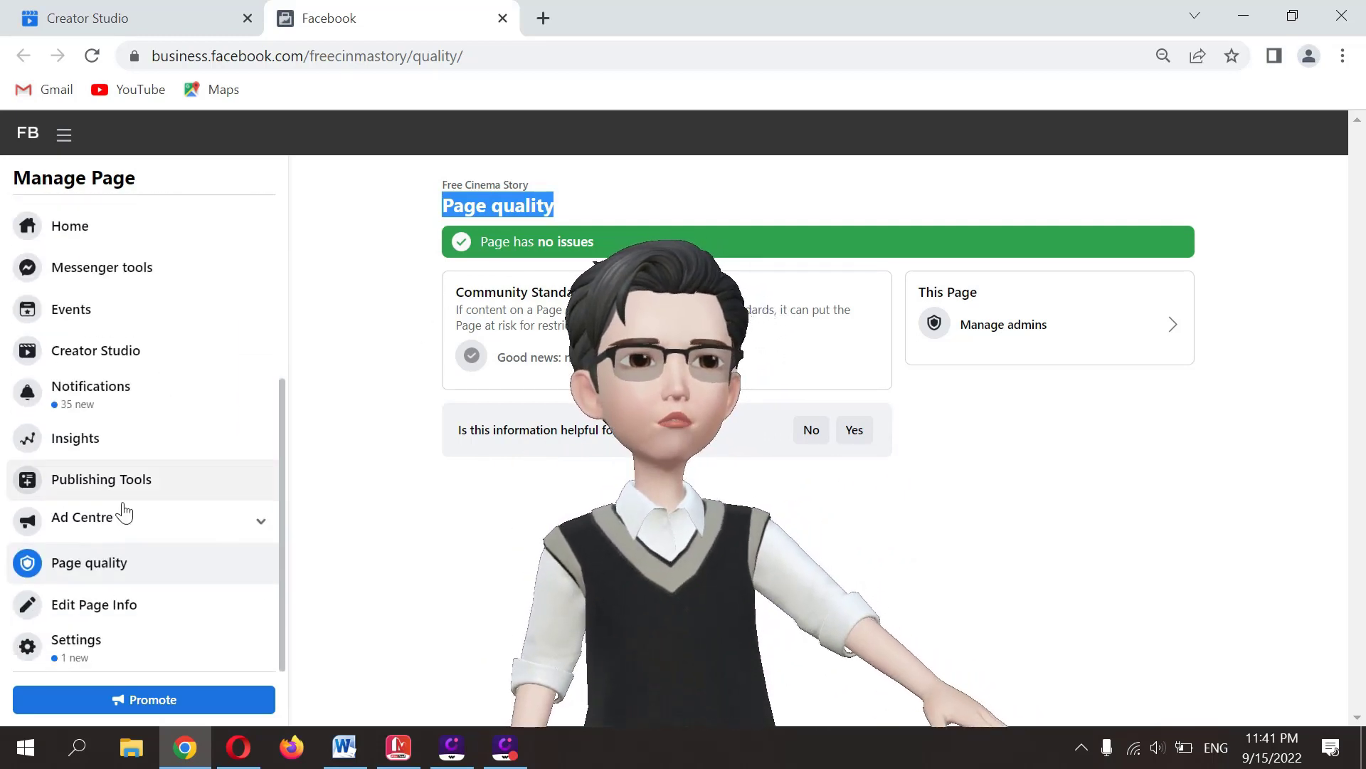
pyautogui.scroll(4, 213, 451)
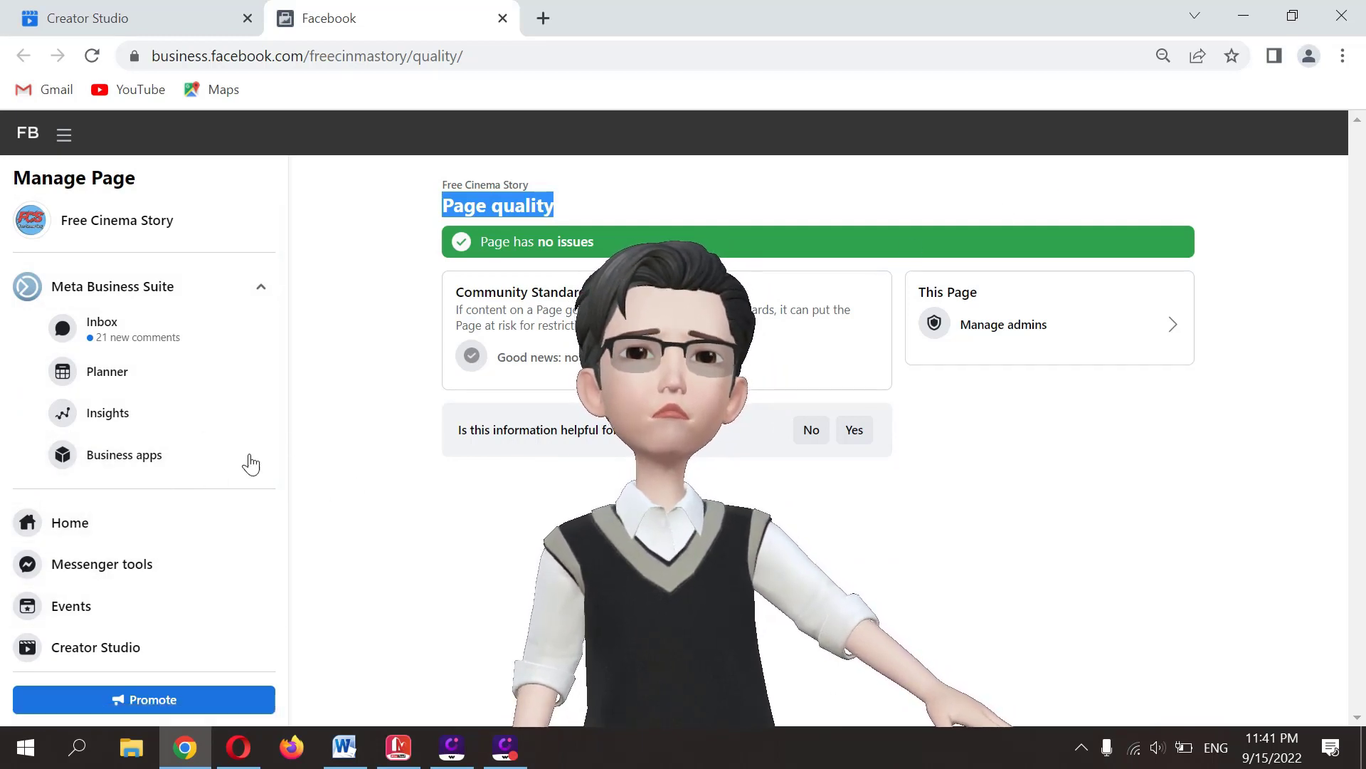
pyautogui.scroll(-4, 98, 588)
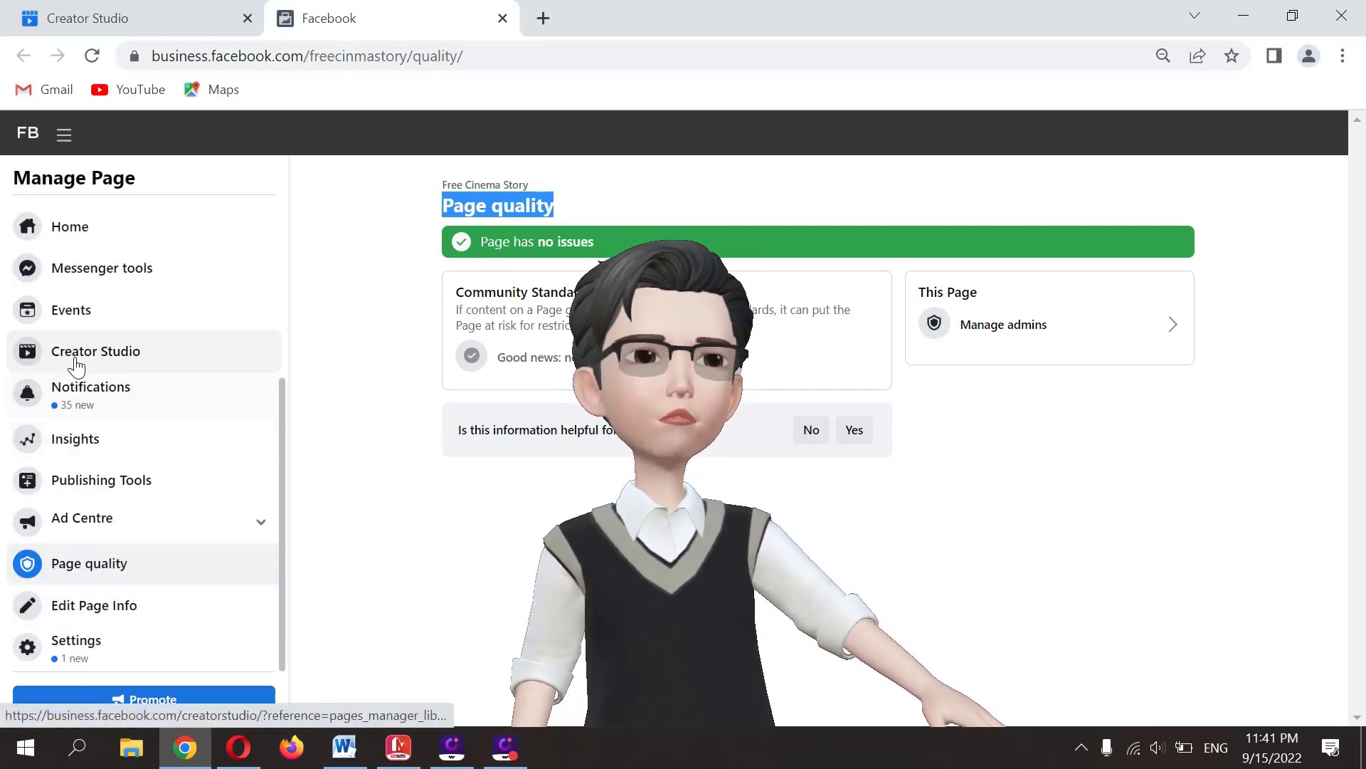
pyautogui.scroll(4, 86, 362)
pyautogui.scroll(-4, 112, 512)
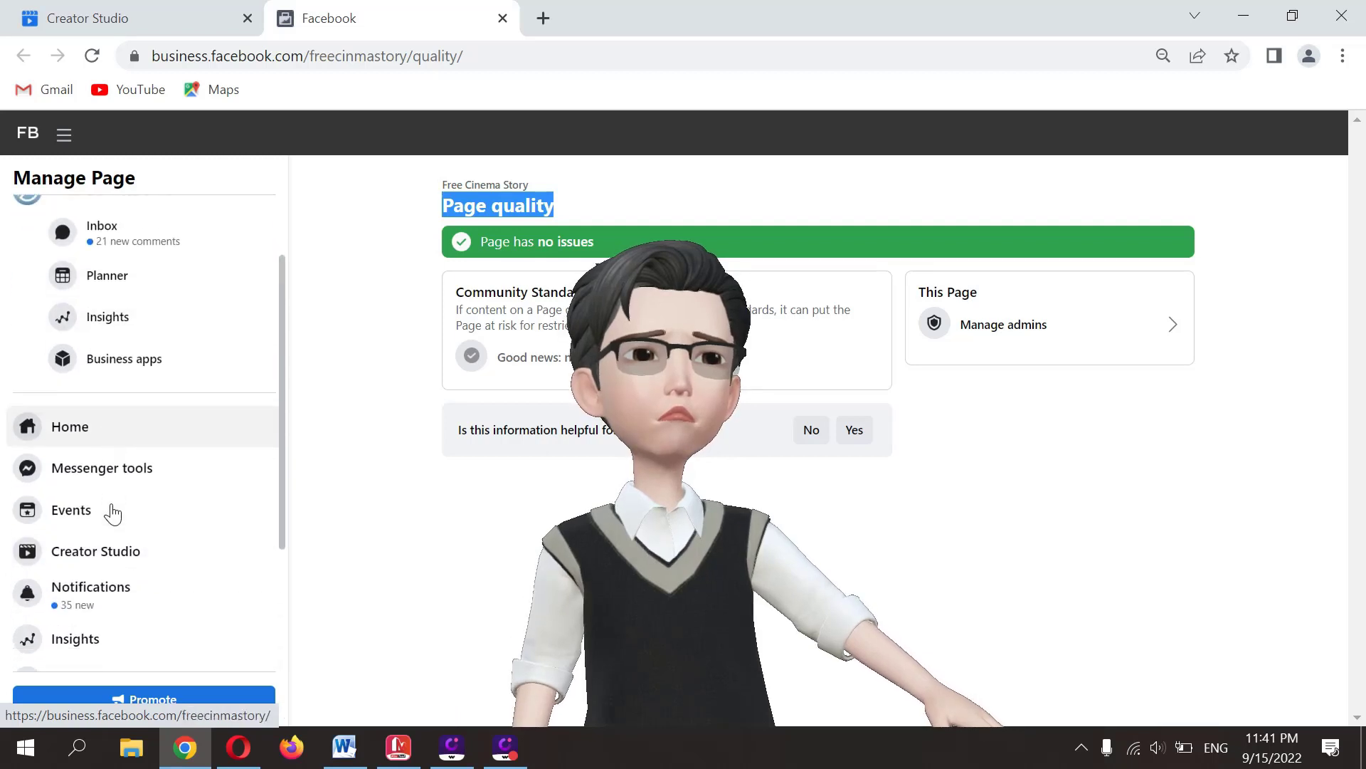
pyautogui.click(101, 362)
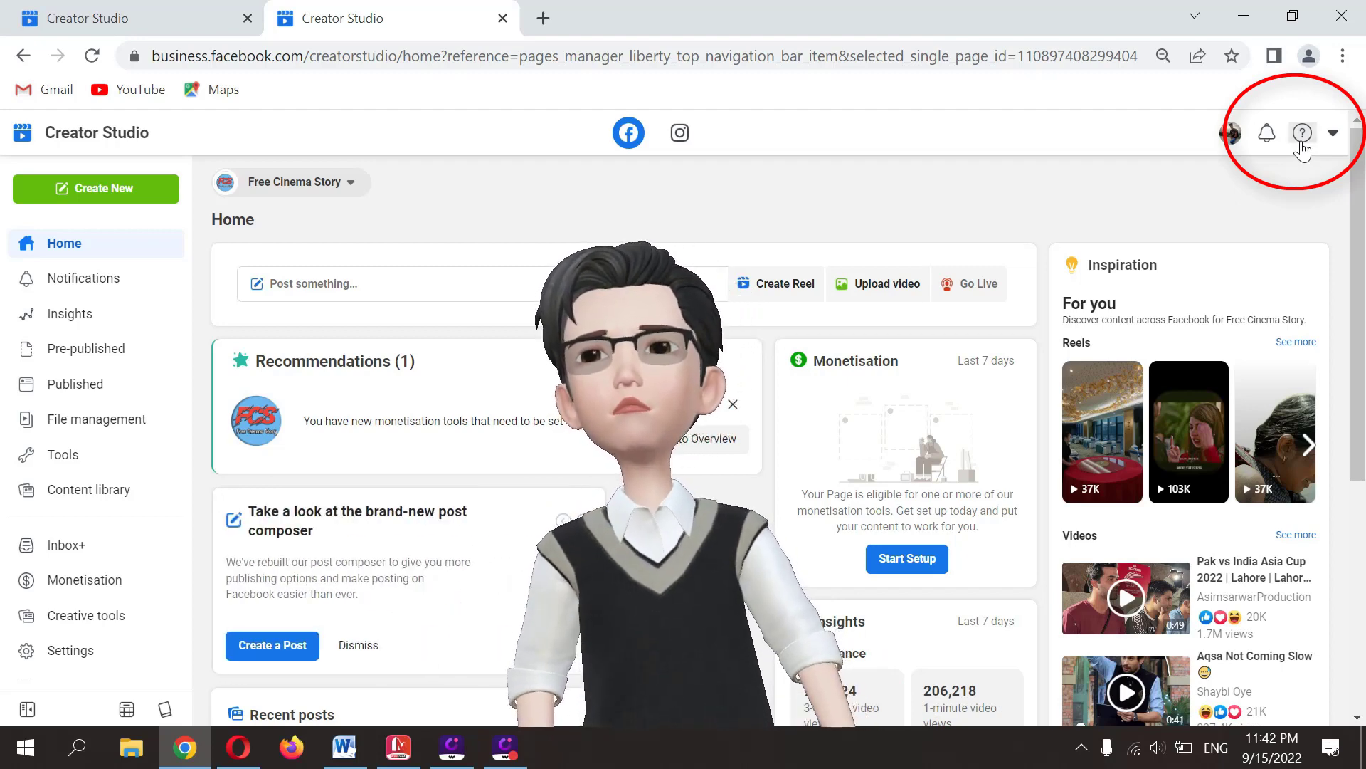
# Open the Give Us Feedback form for reporting a problem and place the cursor in its description field.
pyautogui.click(1302, 147)
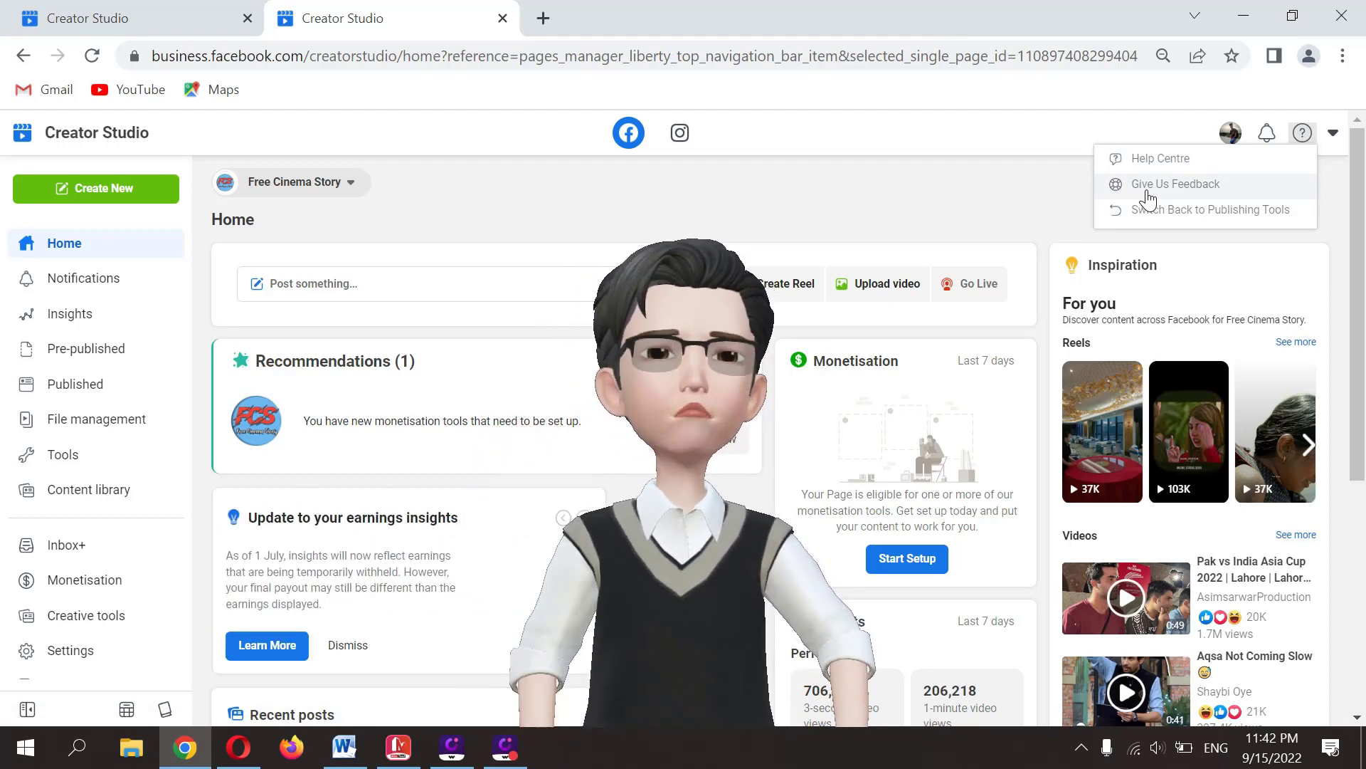
pyautogui.click(1148, 186)
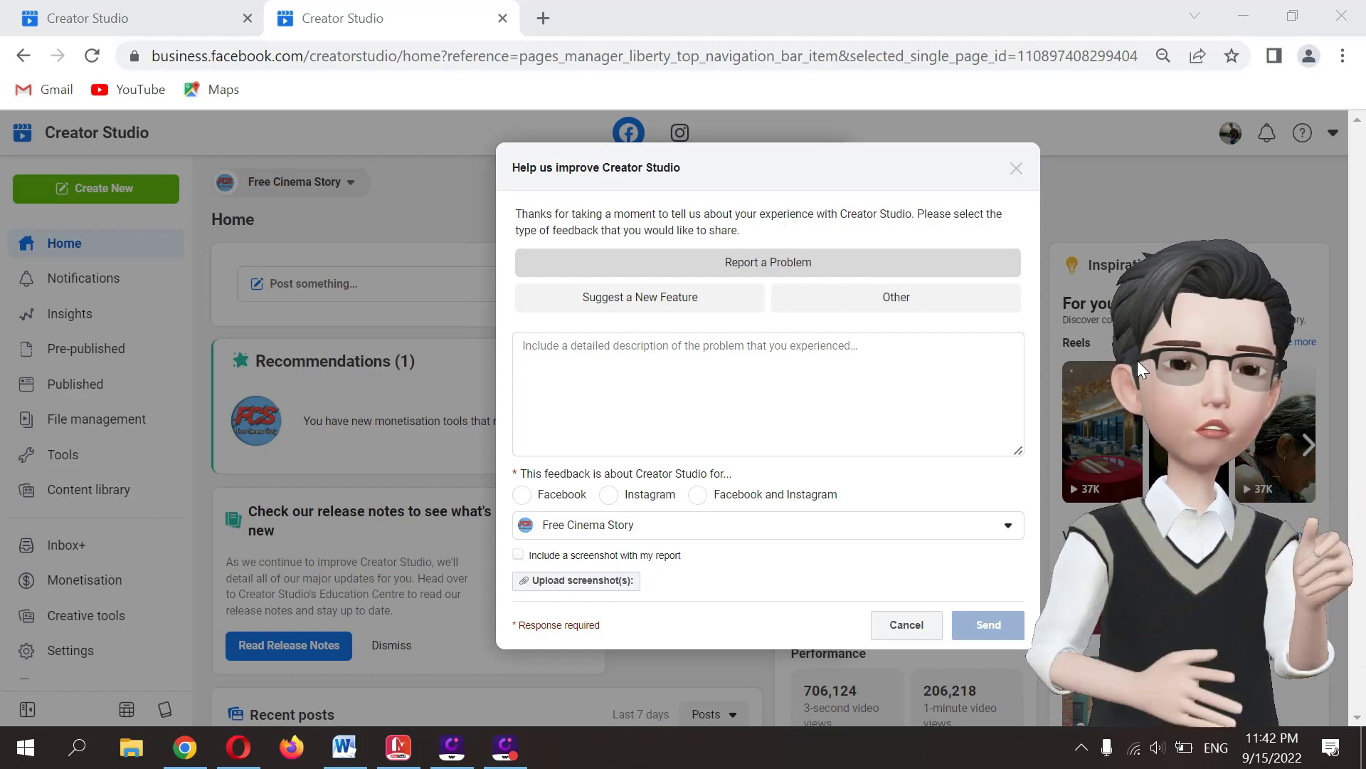
pyautogui.click(662, 370)
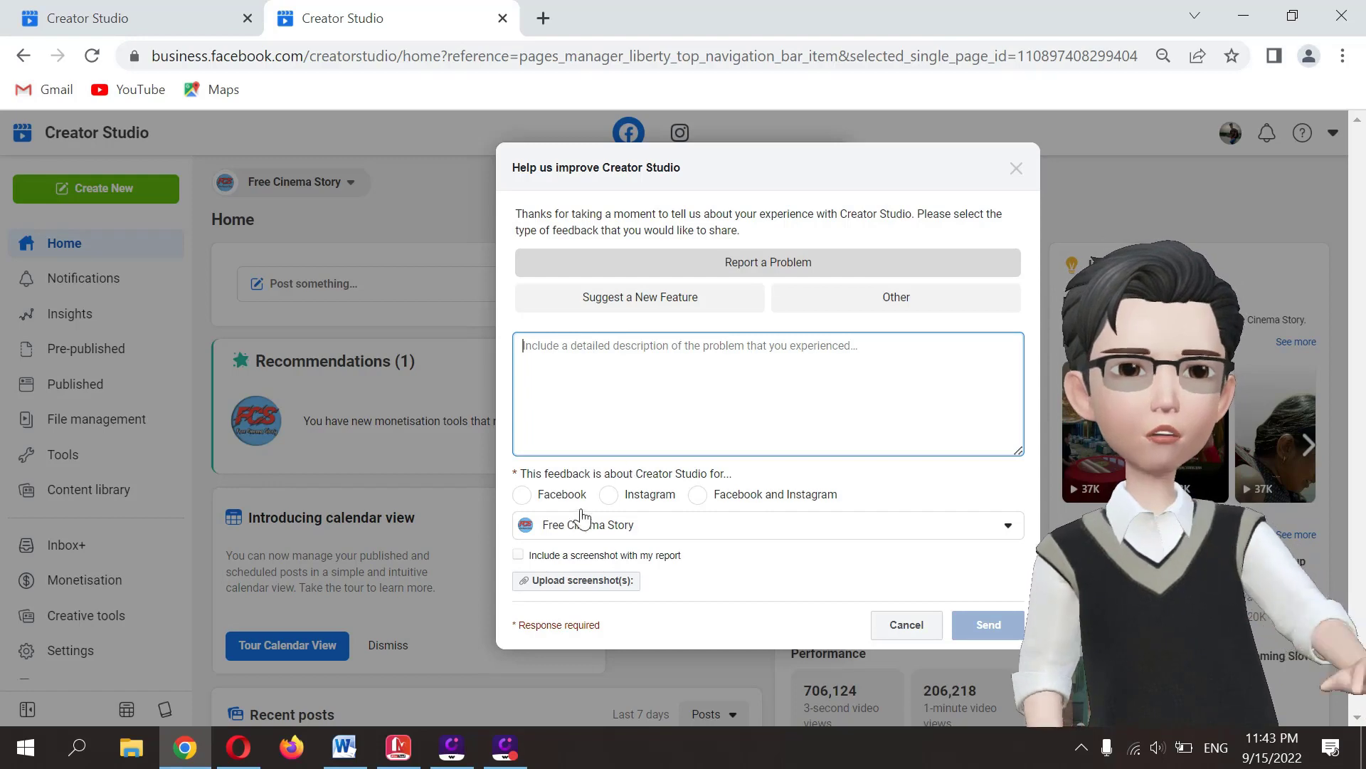
# Mark the feedback as being about Creator Studio for Facebook and attach Screenshot (43) from the Screenshots folder in Pictures.
pyautogui.click(522, 494)
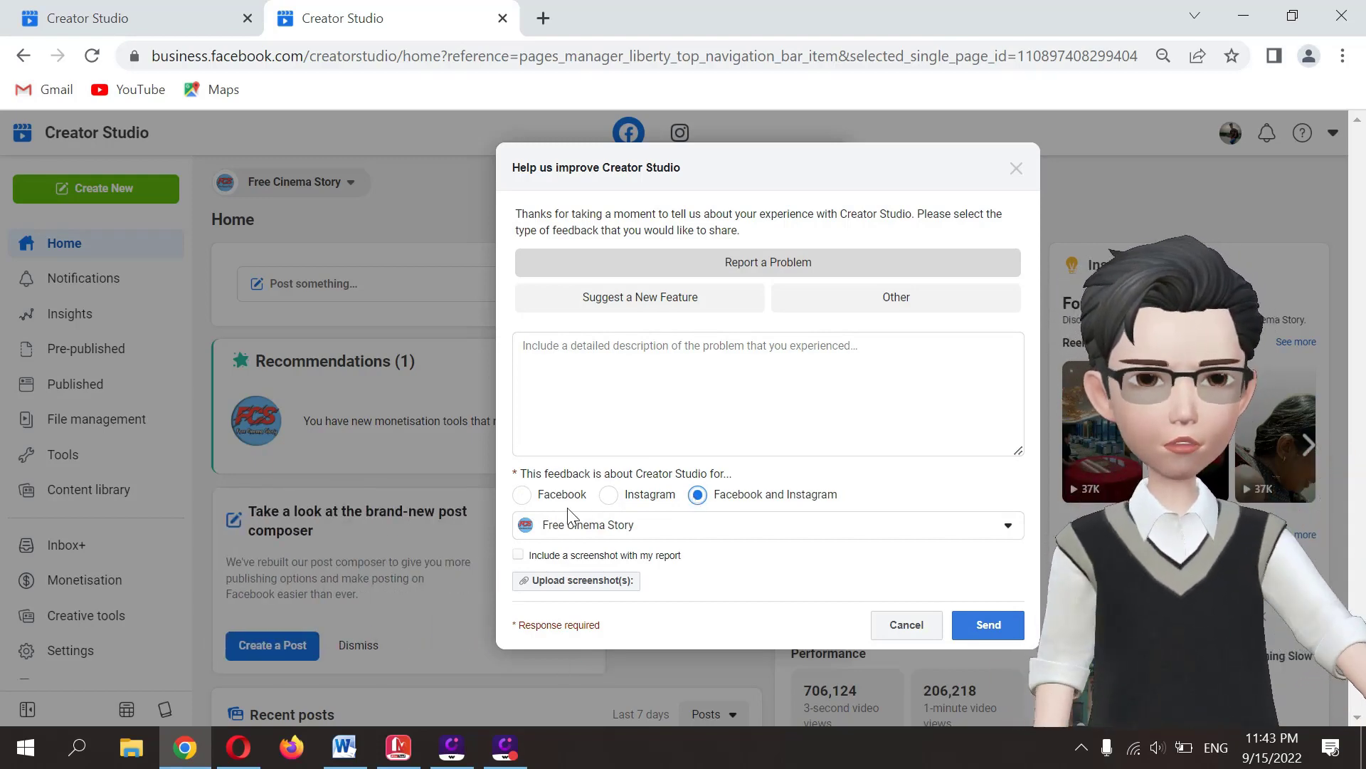
pyautogui.tripleClick(522, 496)
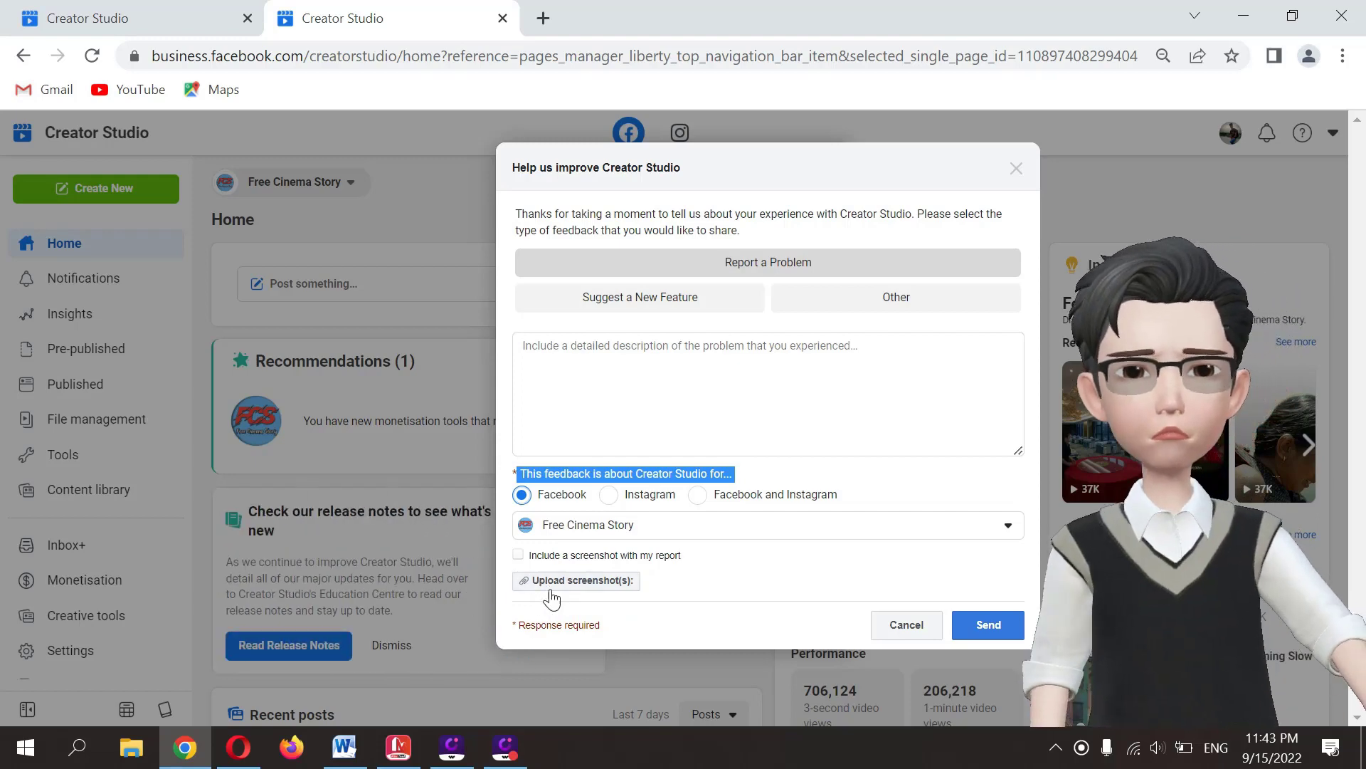
pyautogui.click(552, 598)
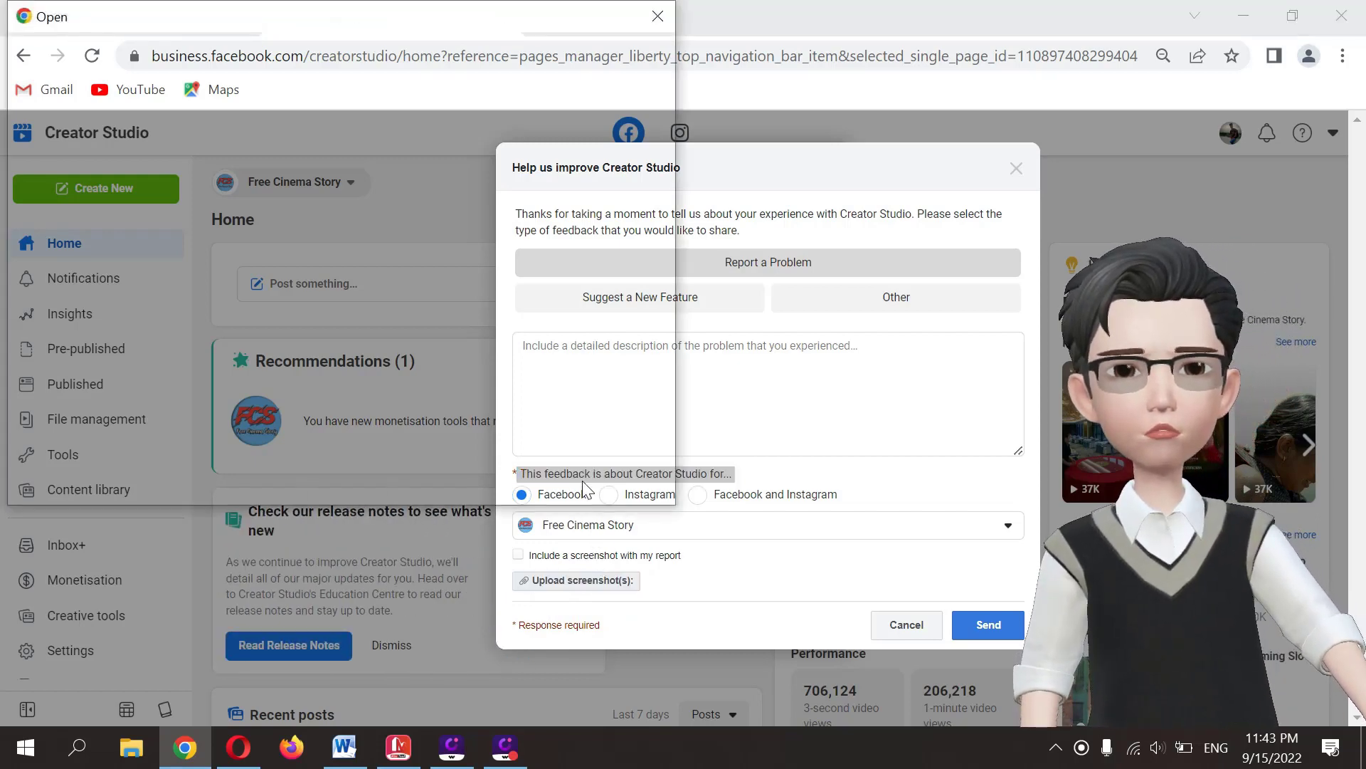
pyautogui.scroll(-2, 303, 364)
pyautogui.scroll(-2, 302, 365)
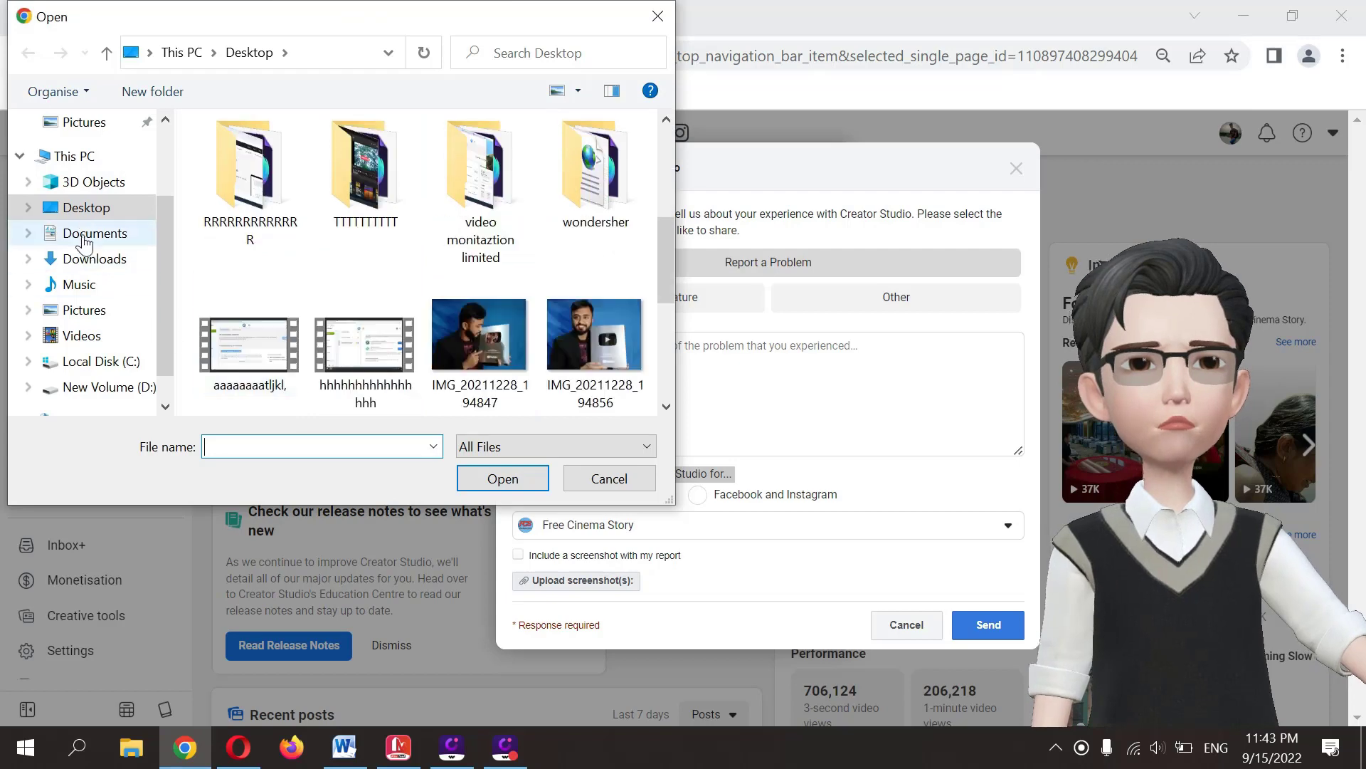
pyautogui.click(83, 309)
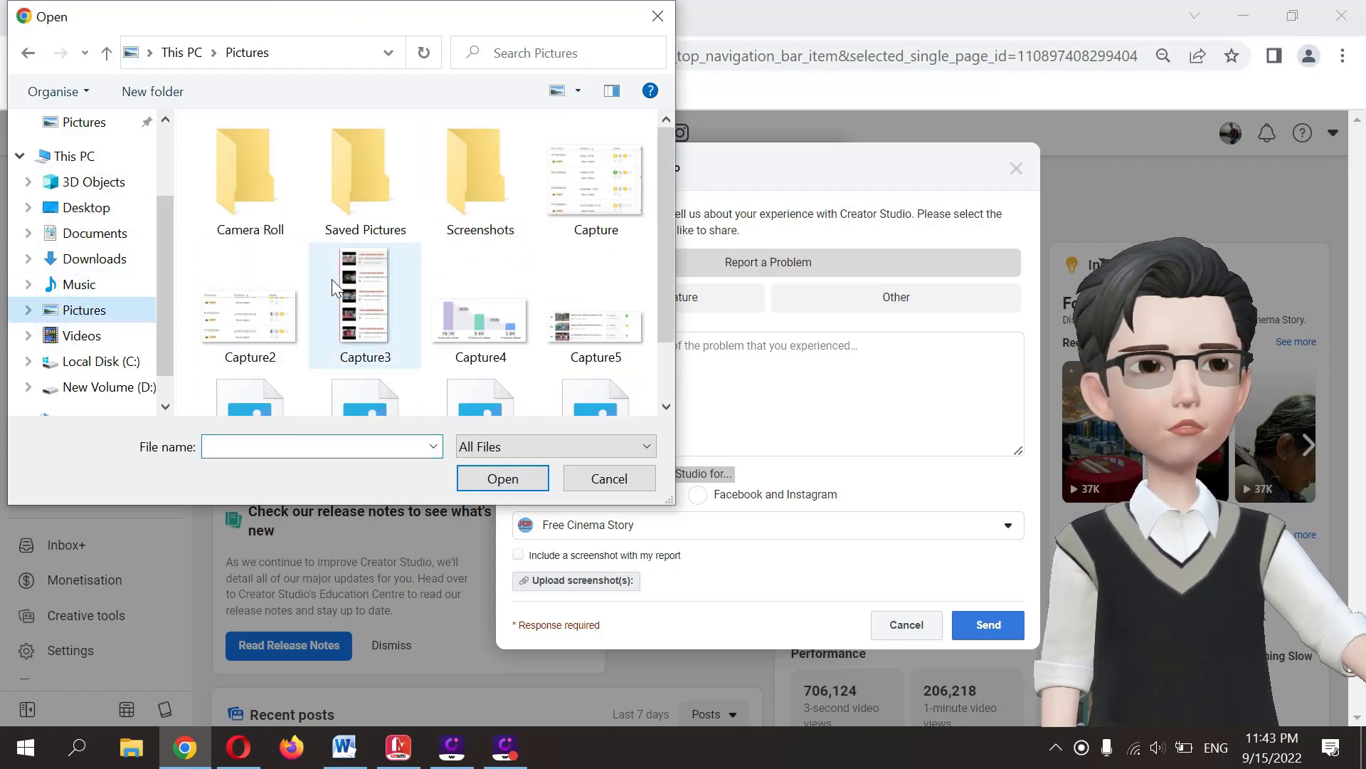
pyautogui.scroll(-2, 486, 285)
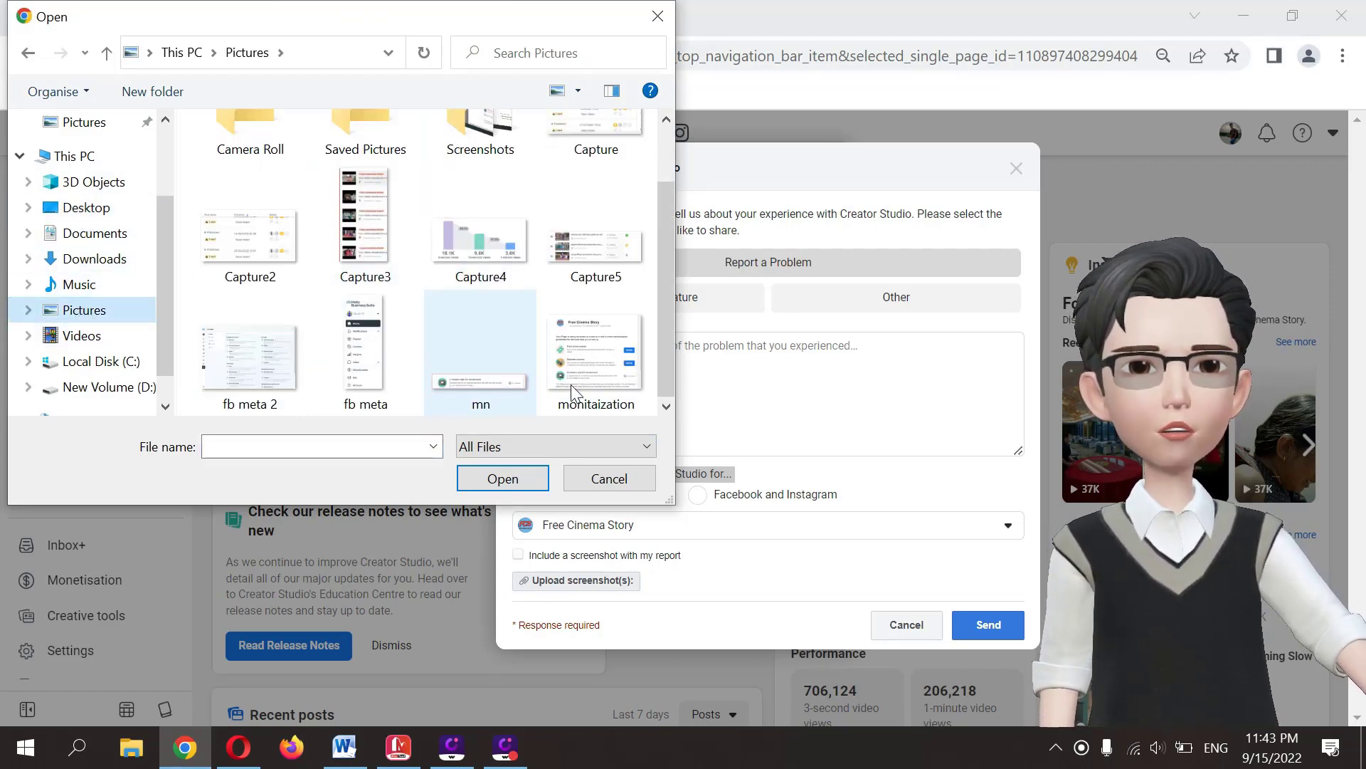
pyautogui.scroll(1, 495, 379)
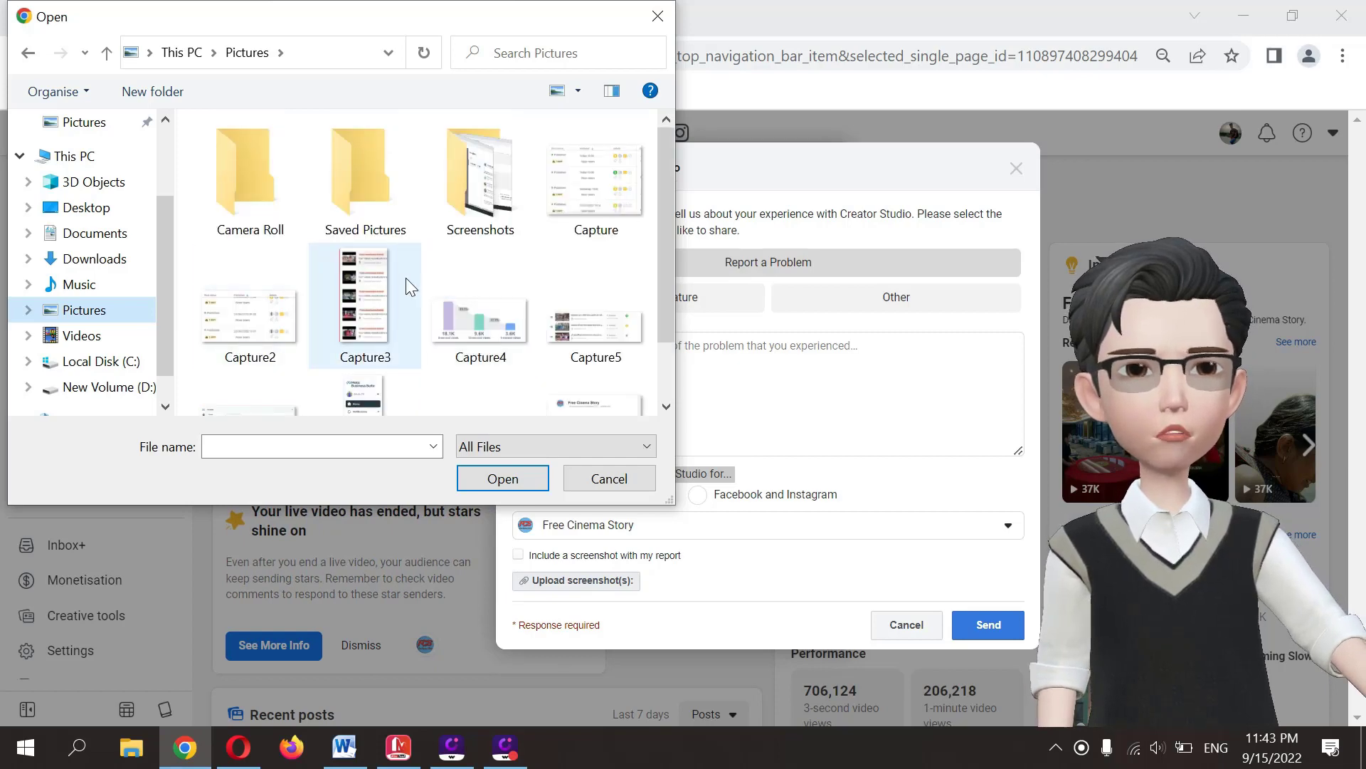
pyautogui.doubleClick(483, 237)
pyautogui.scroll(-8, 546, 327)
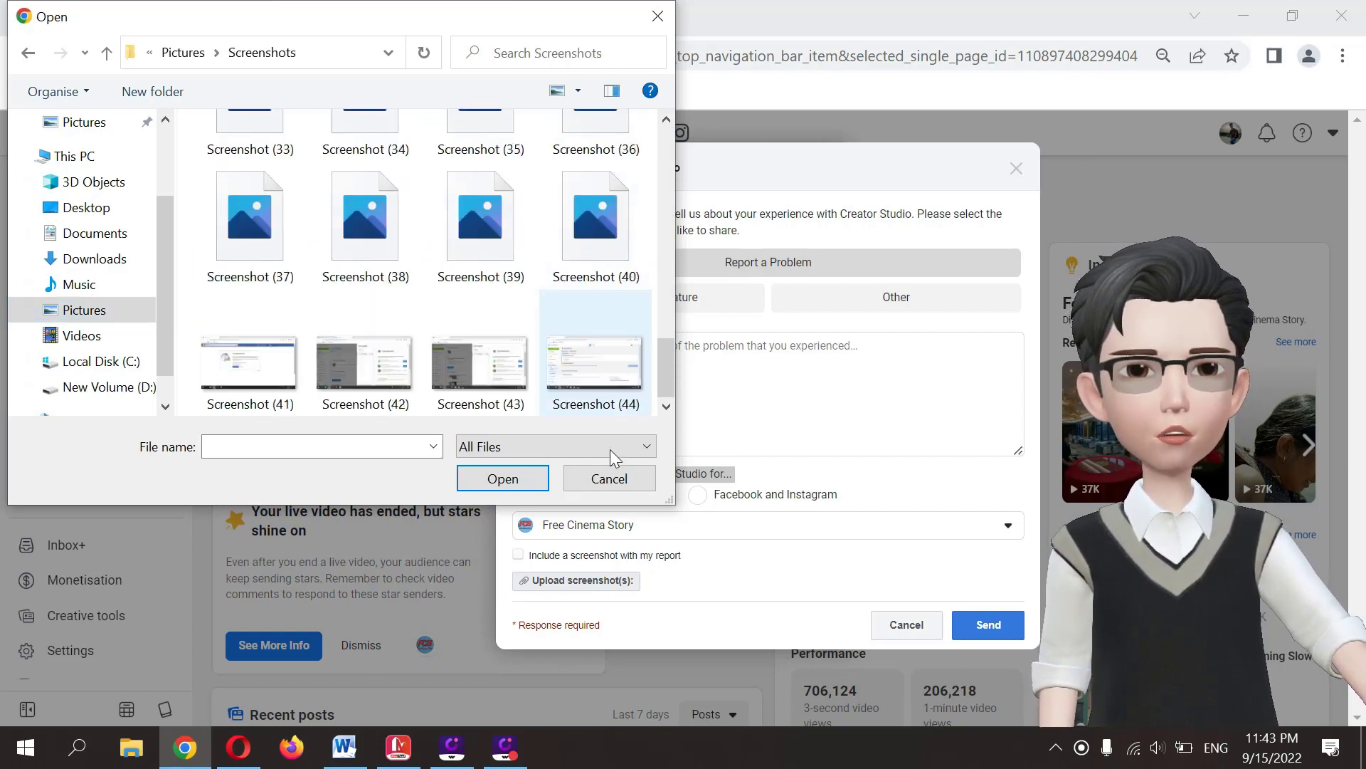
pyautogui.click(518, 390)
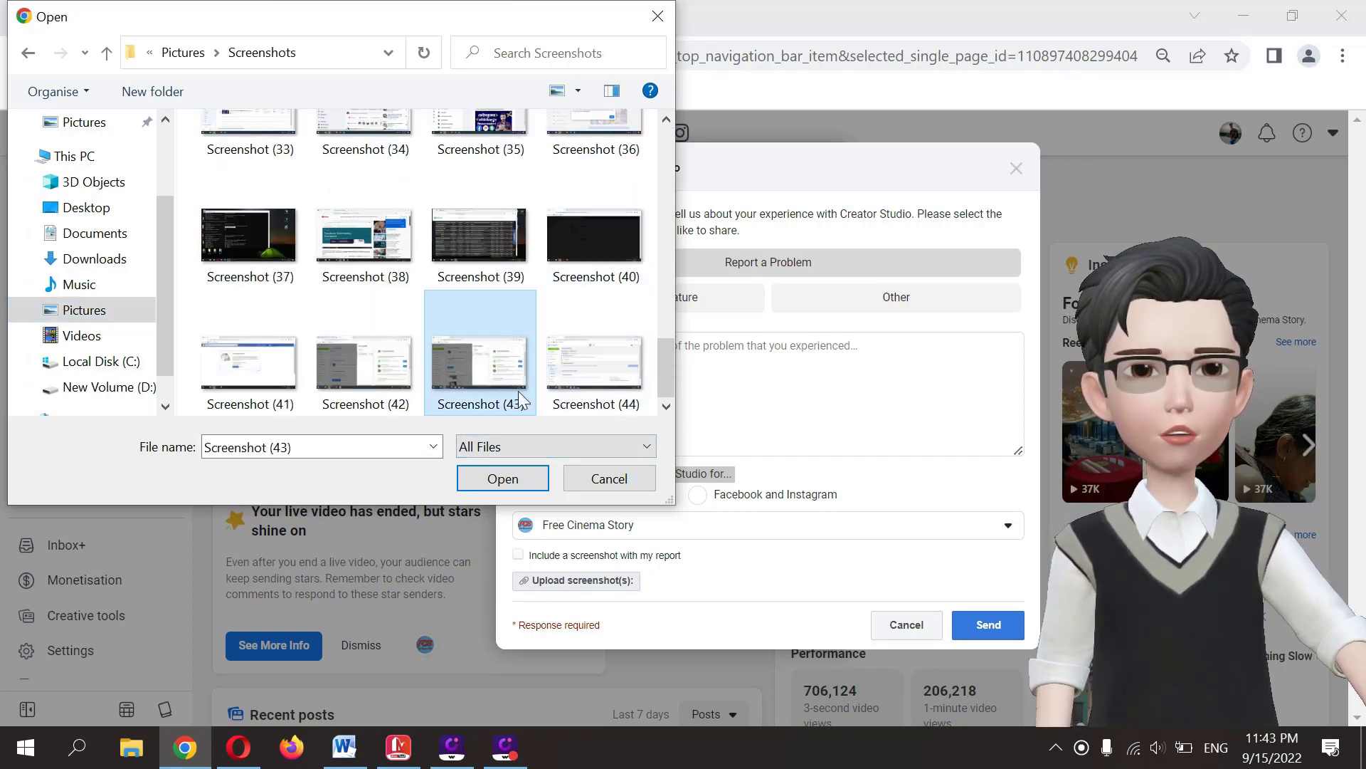
pyautogui.click(512, 482)
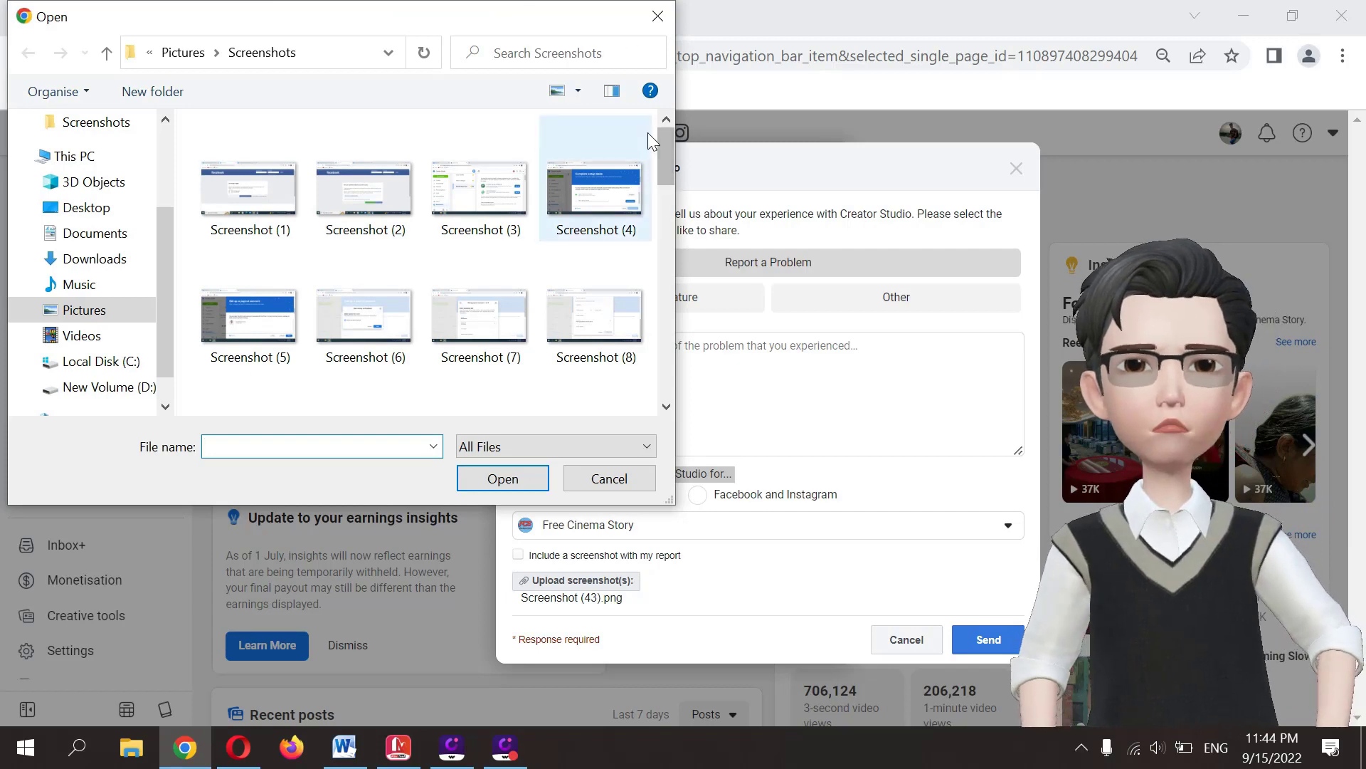
# Attach Screenshot (44) from the same Screenshots folder to the problem report as a second image.
pyautogui.moveTo(664, 169); pyautogui.dragTo(664, 373)
pyautogui.click(594, 362)
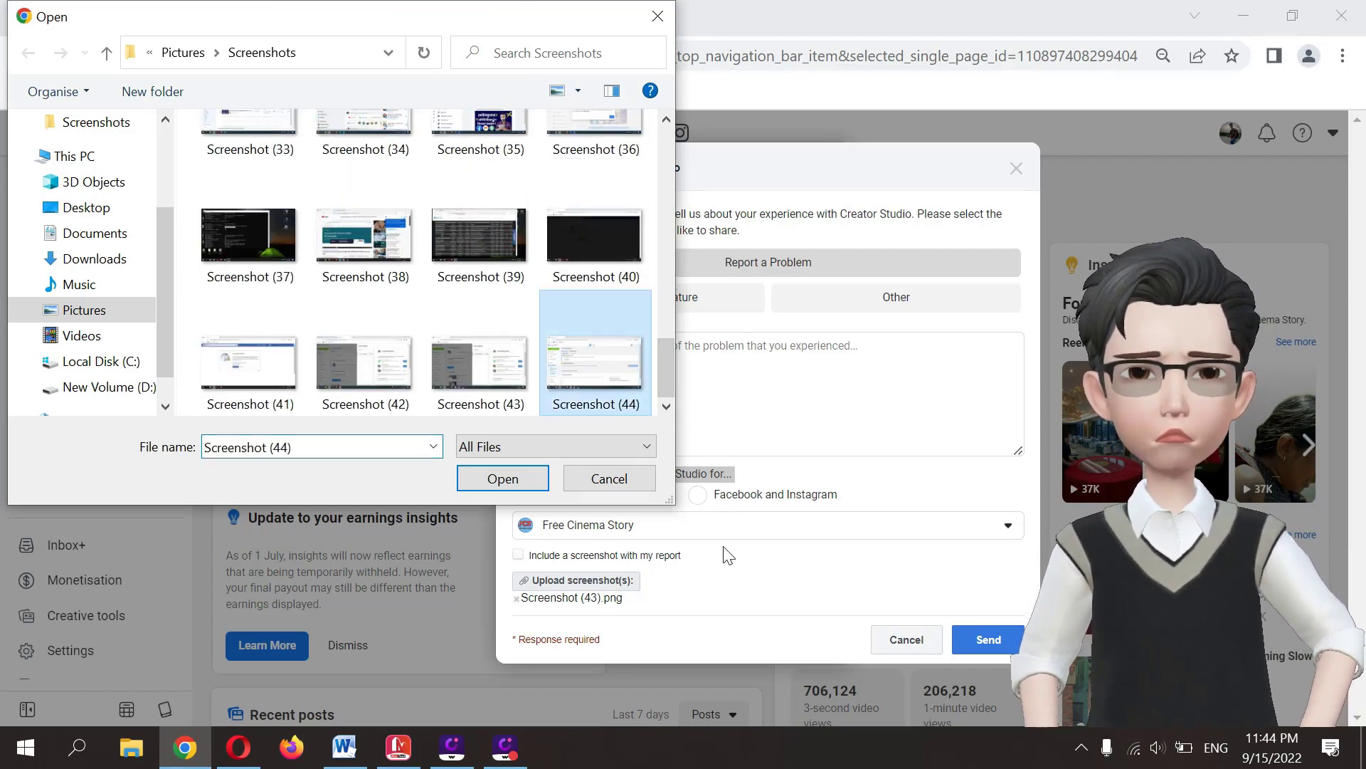
pyautogui.click(505, 481)
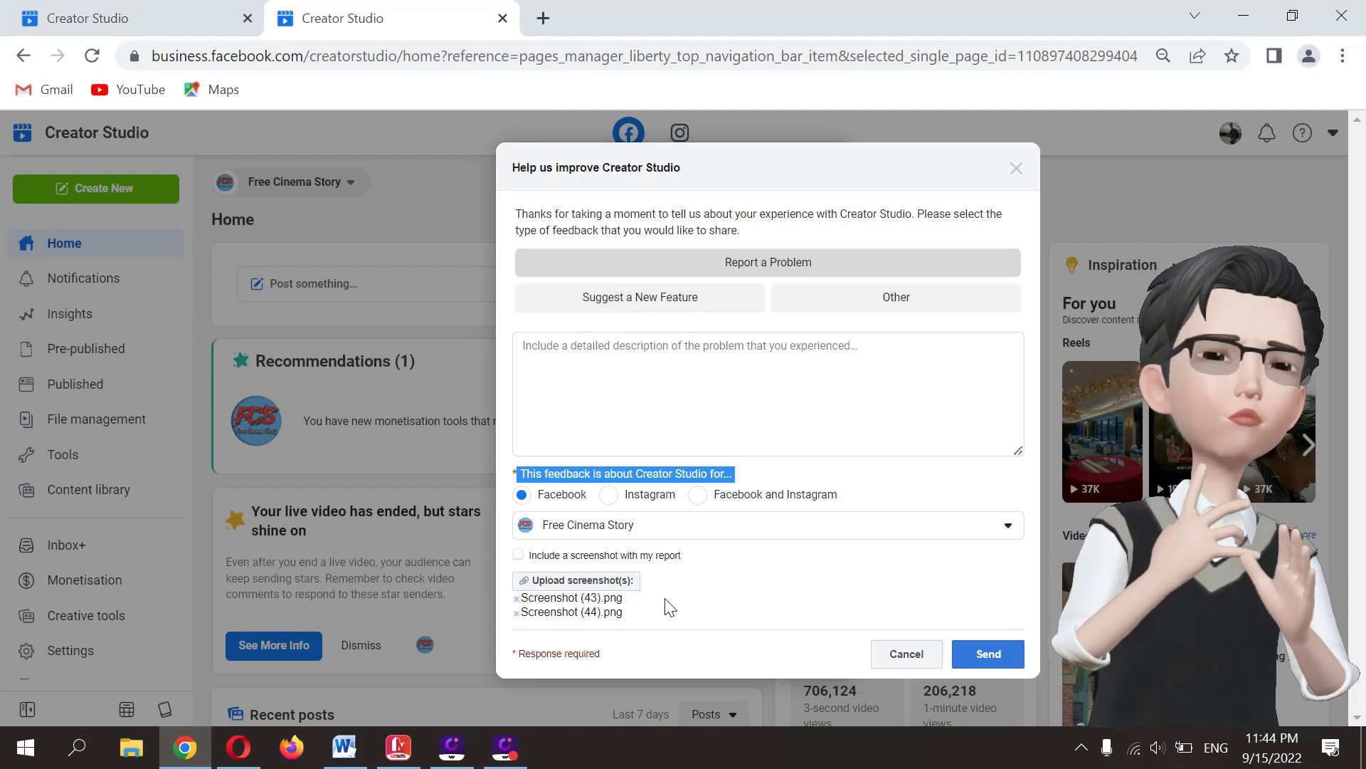
pyautogui.click(991, 661)
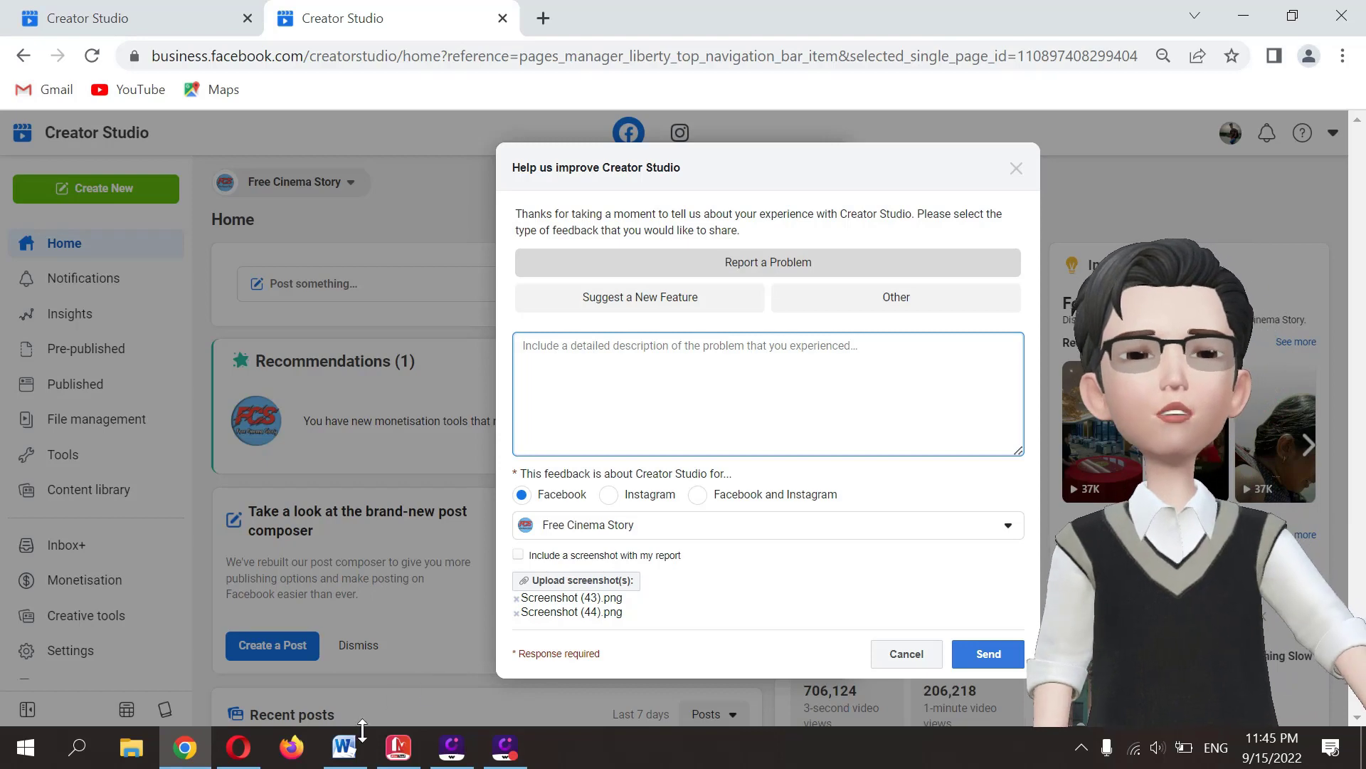
# Switch to Microsoft Word and copy the whole prepared message asking the Facebook team to turn on the page's monetization.
pyautogui.click(345, 747)
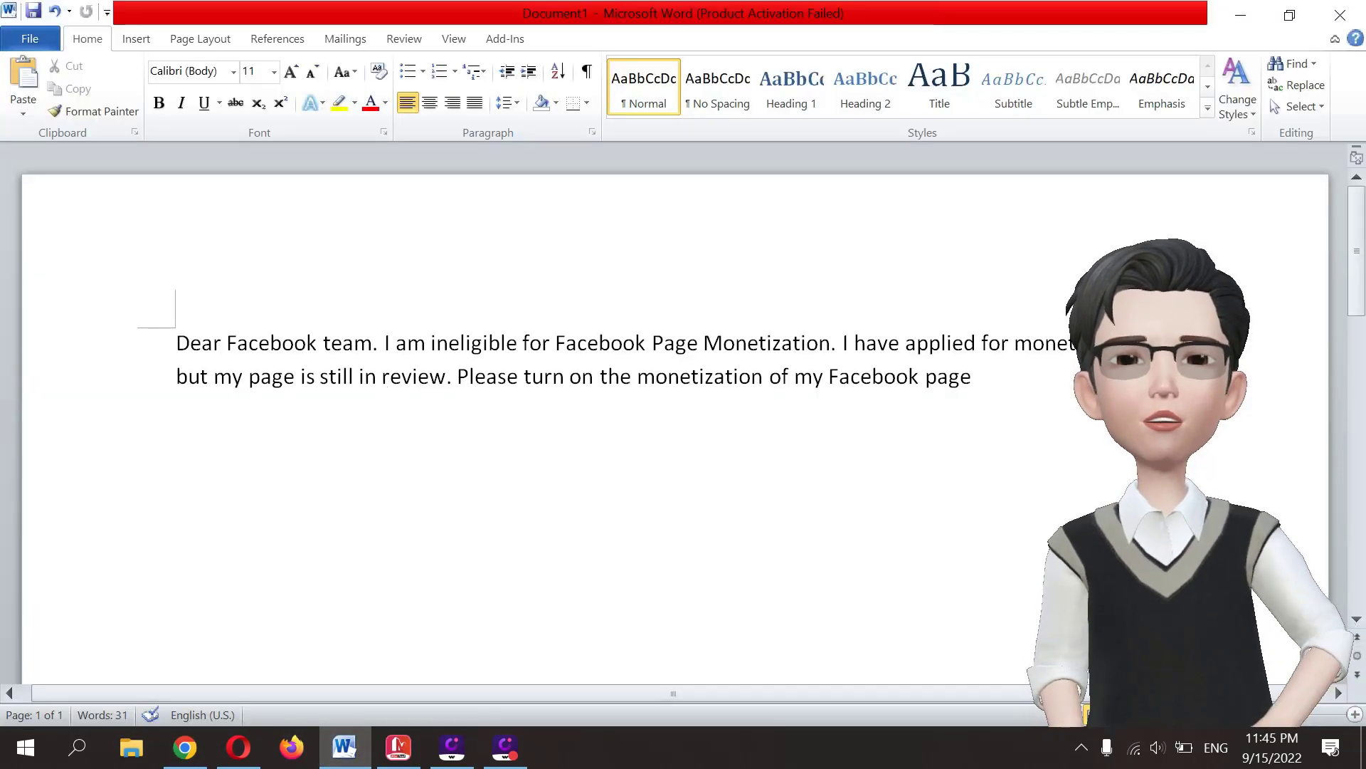
pyautogui.moveTo(176, 343); pyautogui.dragTo(359, 377)
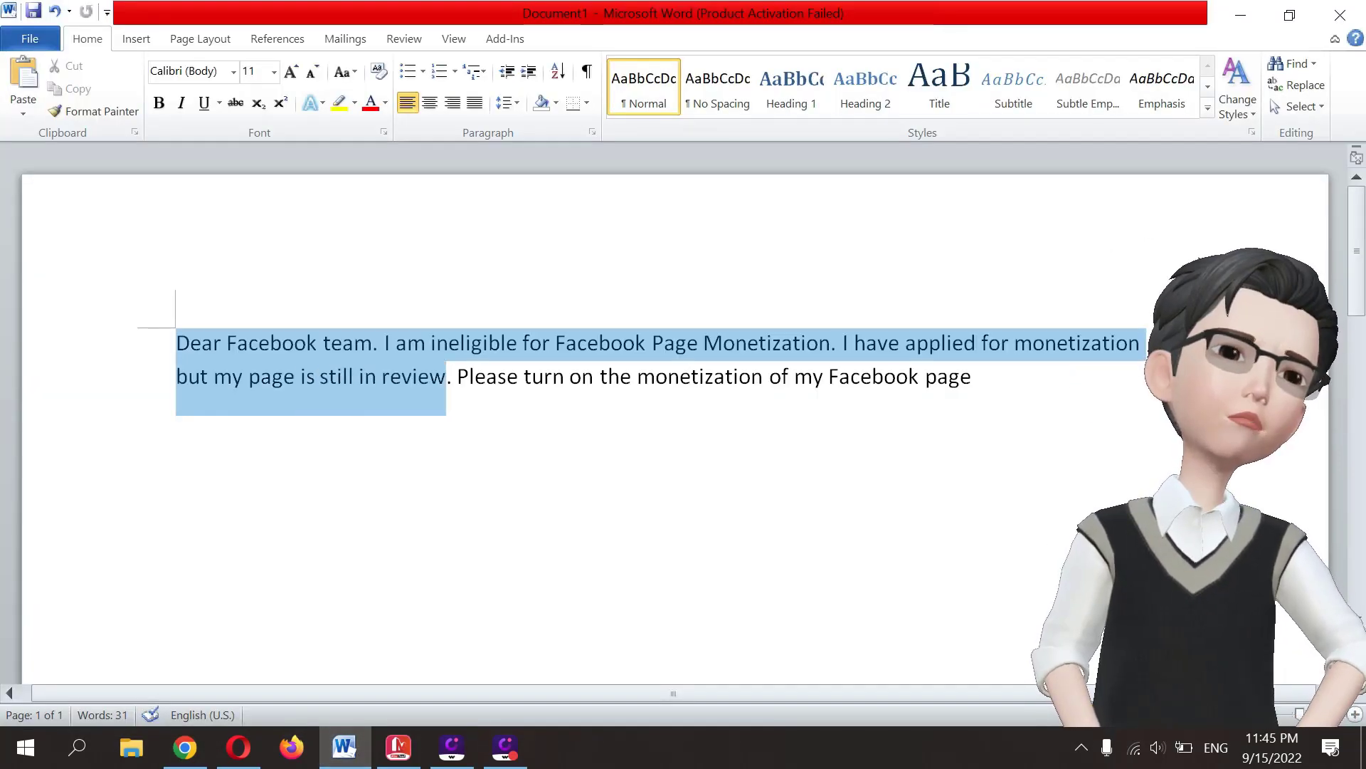
pyautogui.moveTo(569, 377); pyautogui.dragTo(985, 377)
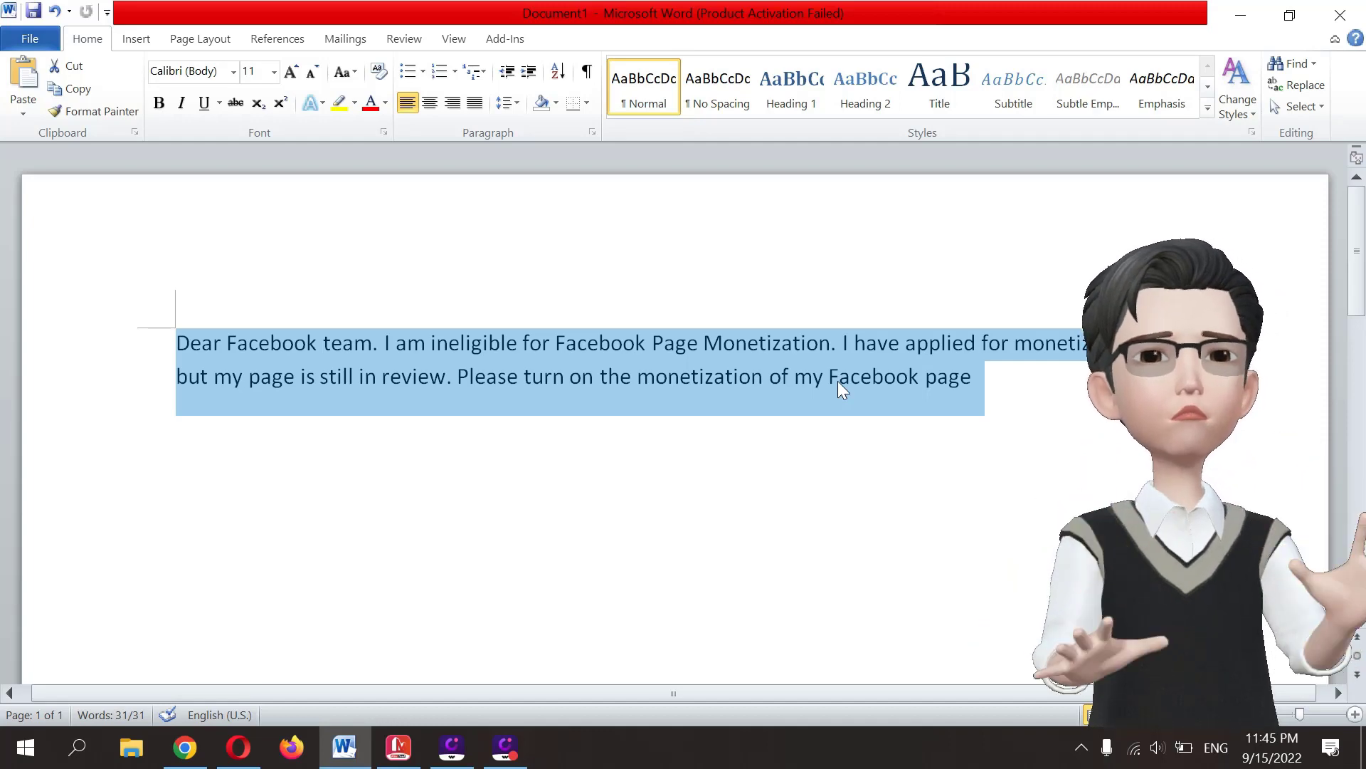
pyautogui.rightClick(837, 382)
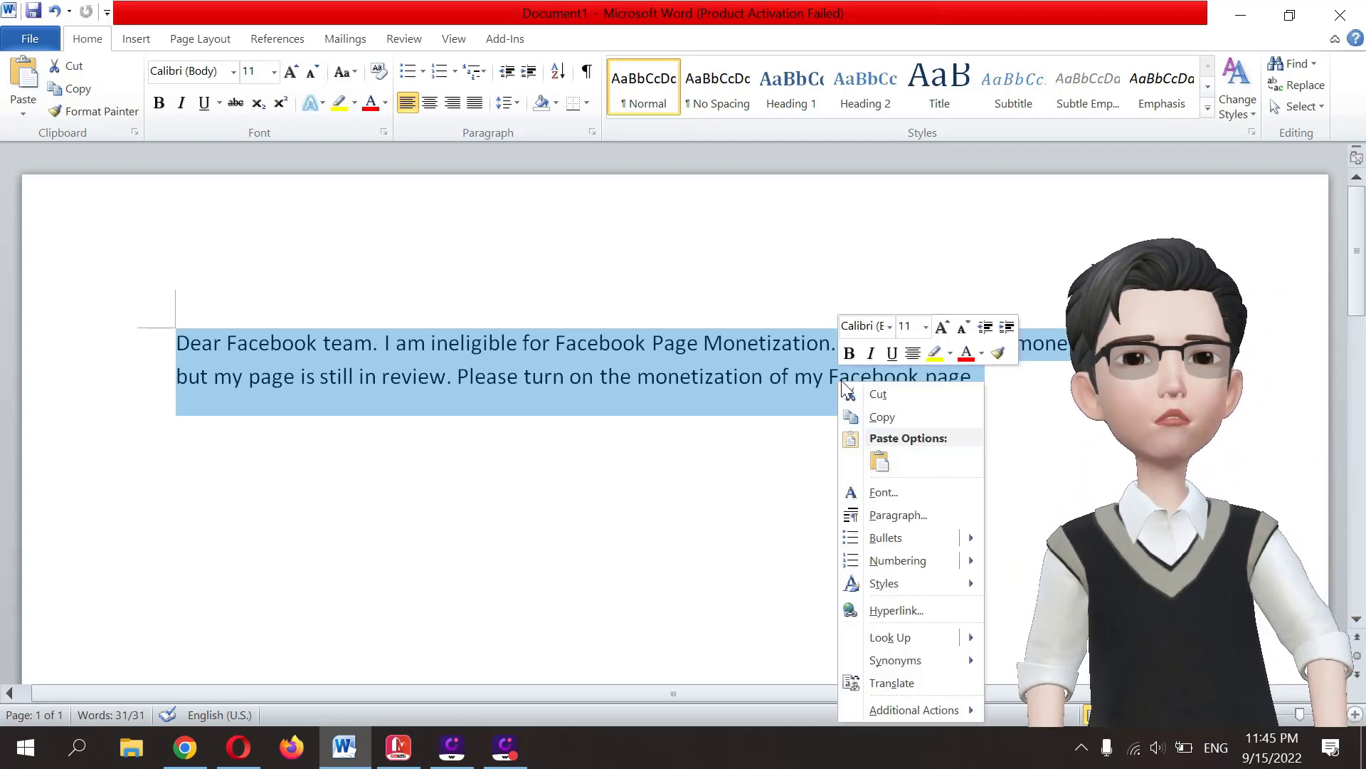
pyautogui.click(869, 416)
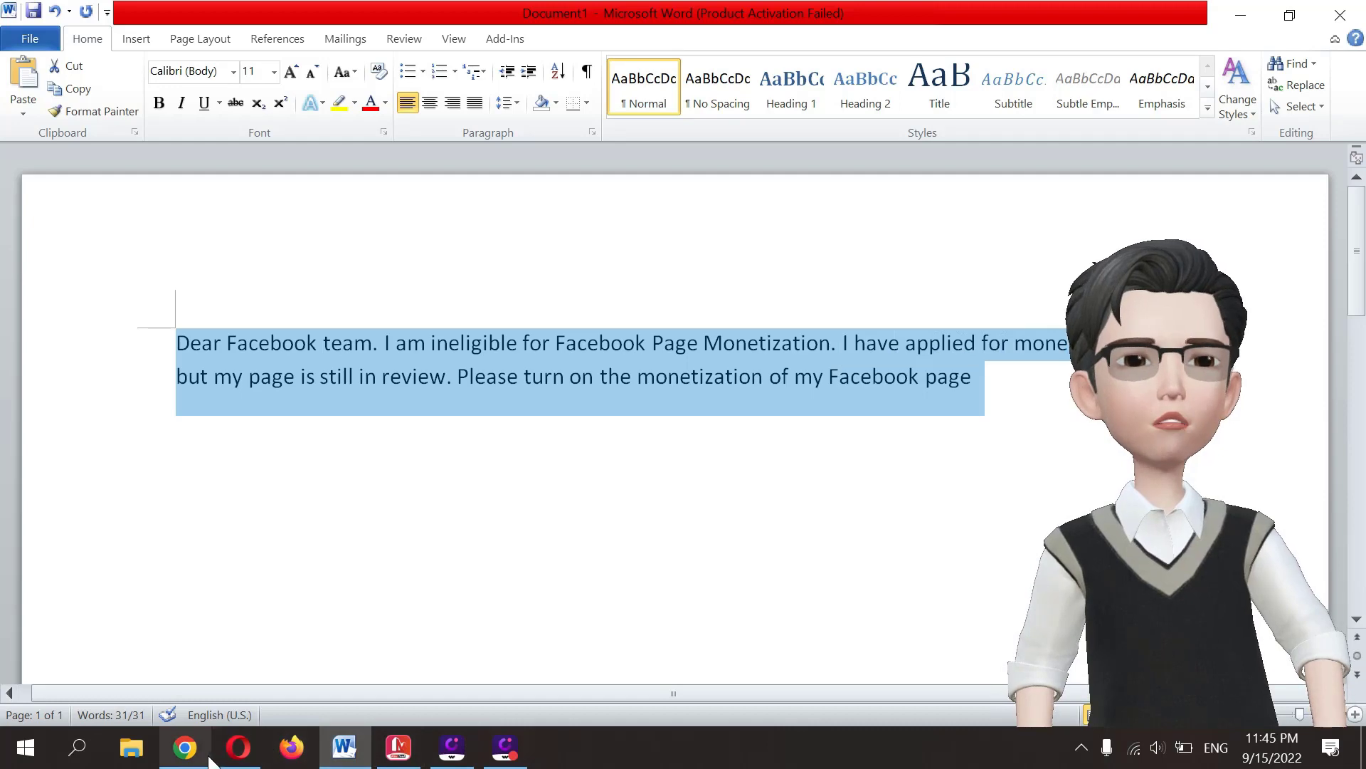
# Switch back to Chrome, paste the copied message as the problem description and send the report.
pyautogui.click(187, 747)
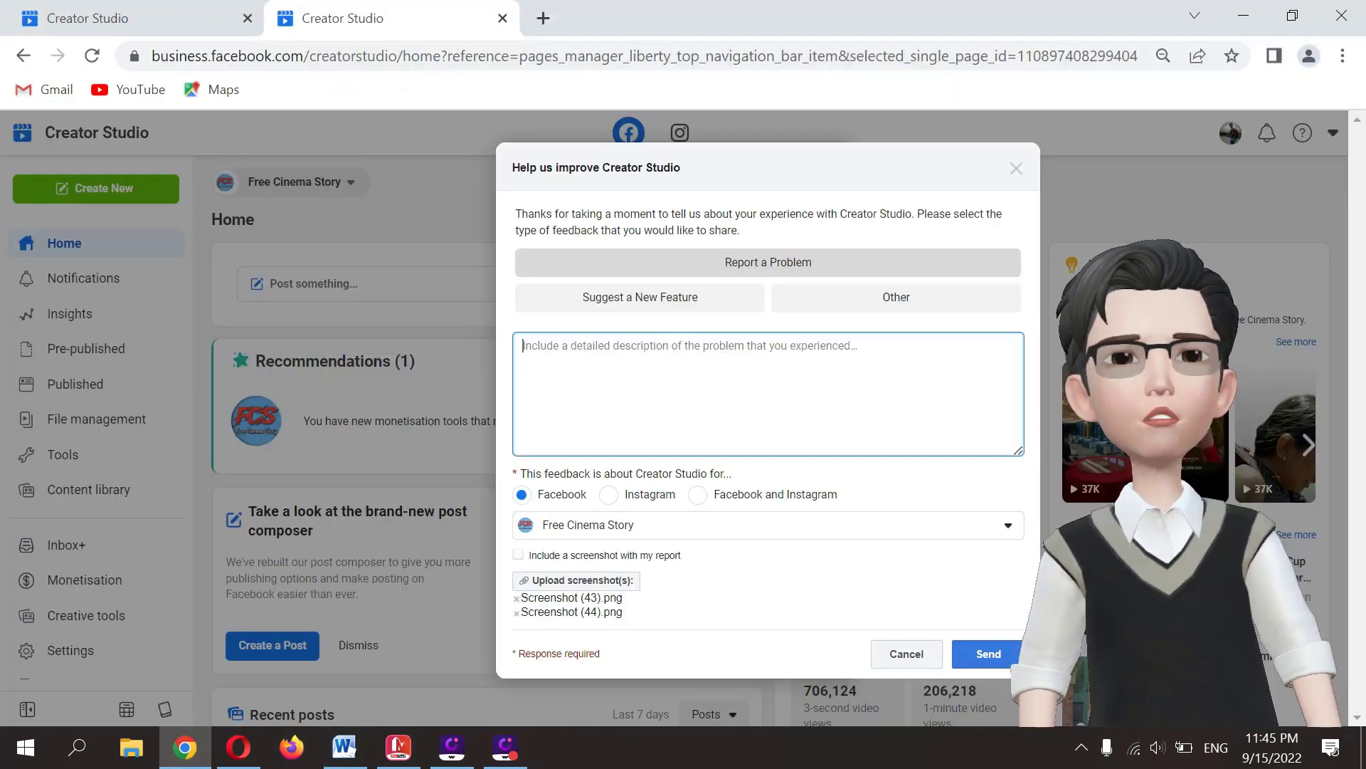
pyautogui.hotkey('ctrl', 'v')
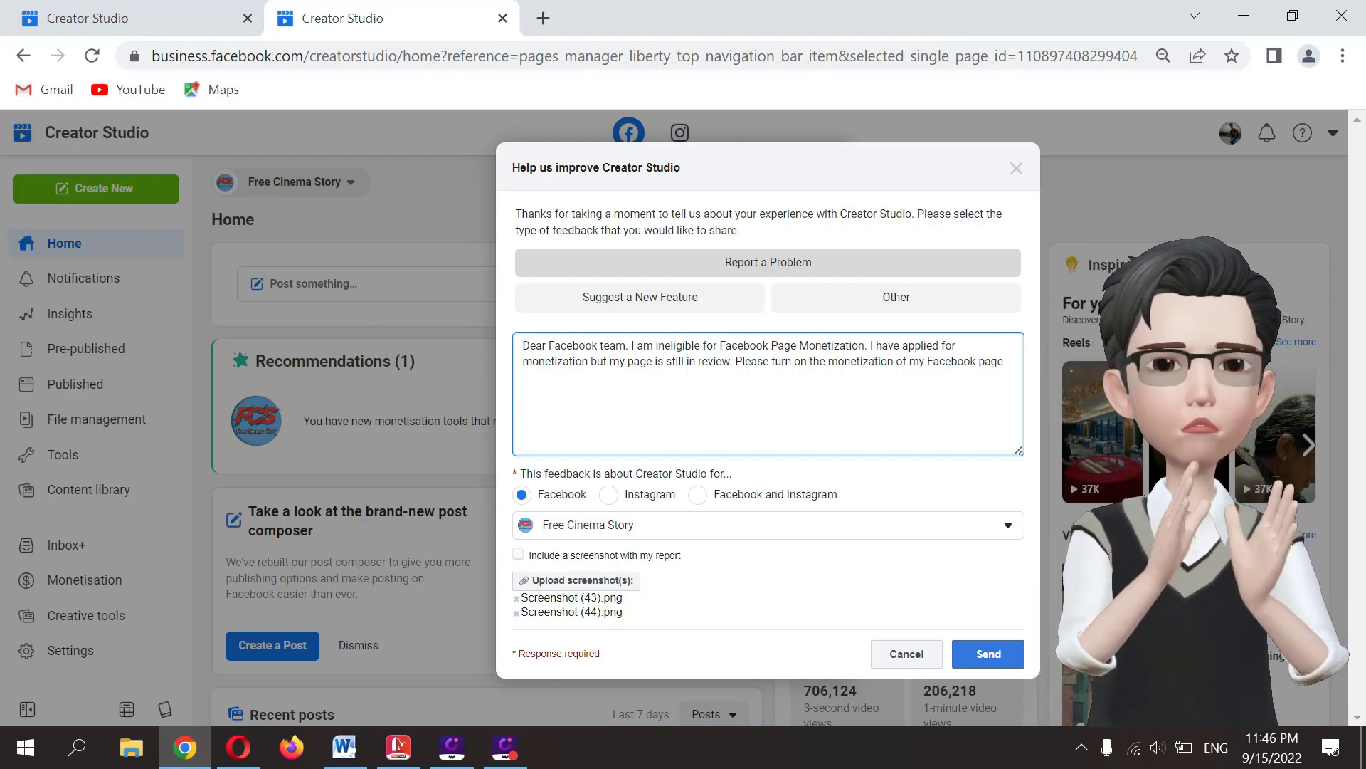
pyautogui.click(987, 660)
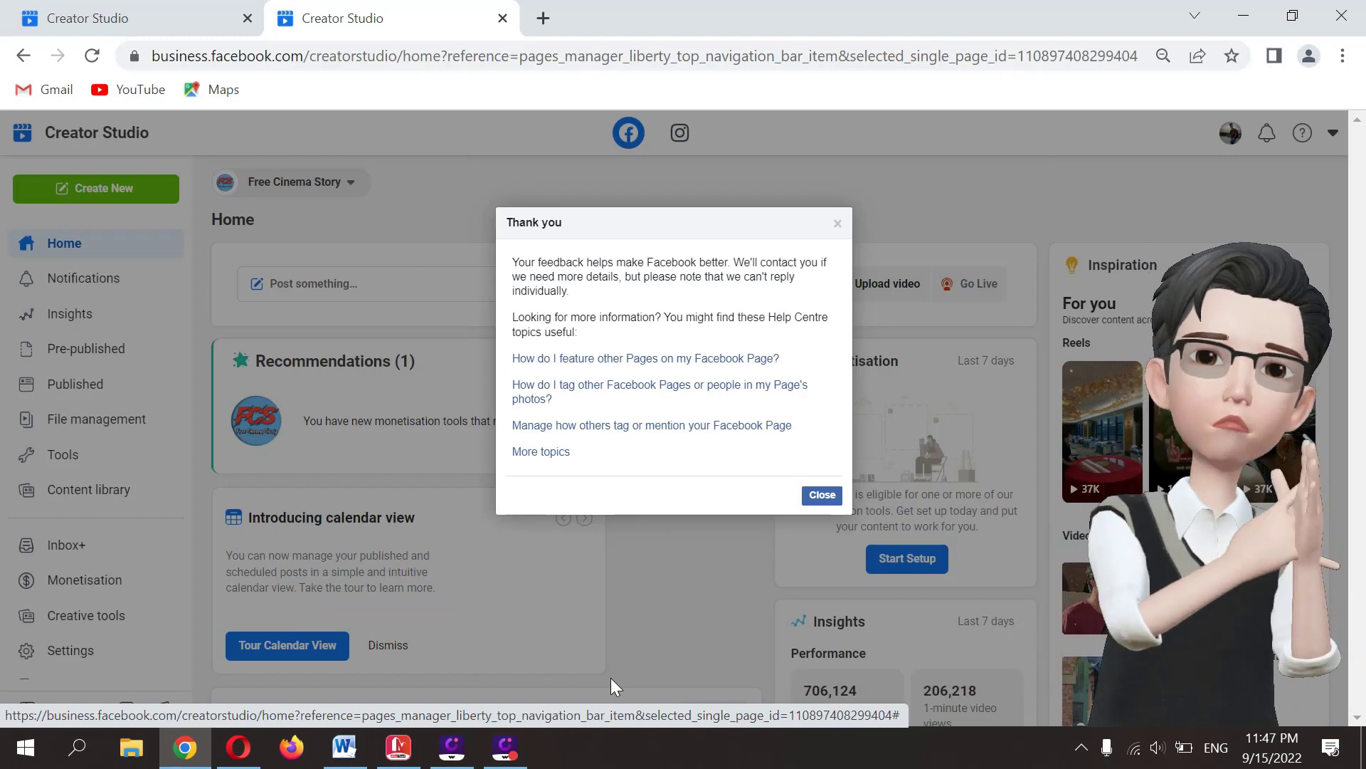